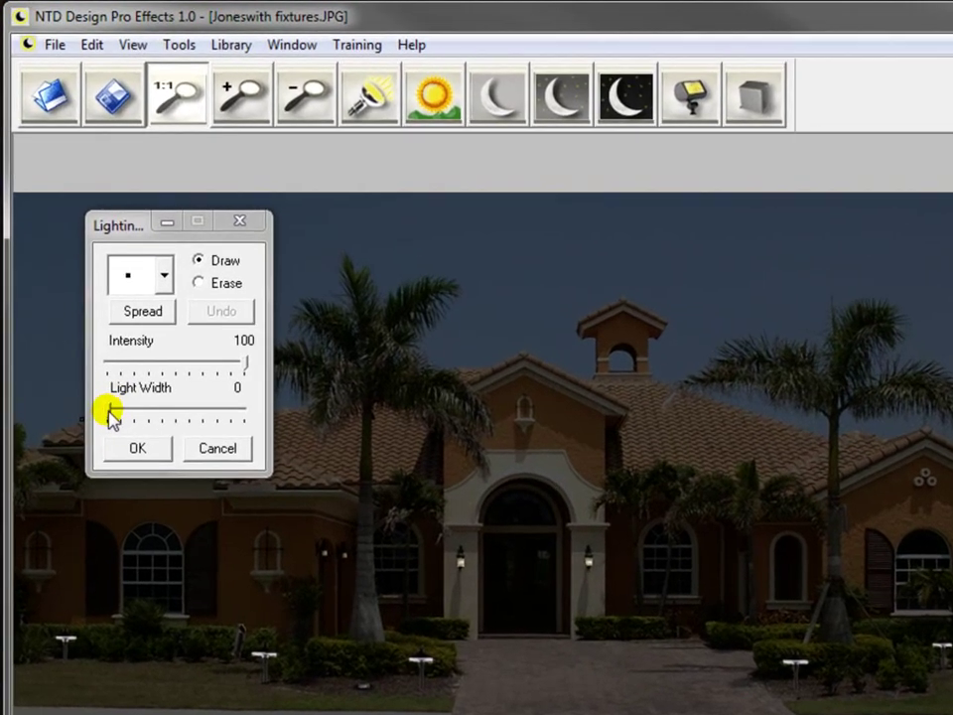
Step: Set the light width to 30 and spread light over the lawn around the path light before the shuttered window right of the driveway
{"action": "left_click_drag", "start_coordinate": [112, 415], "coordinate": [249, 411]}
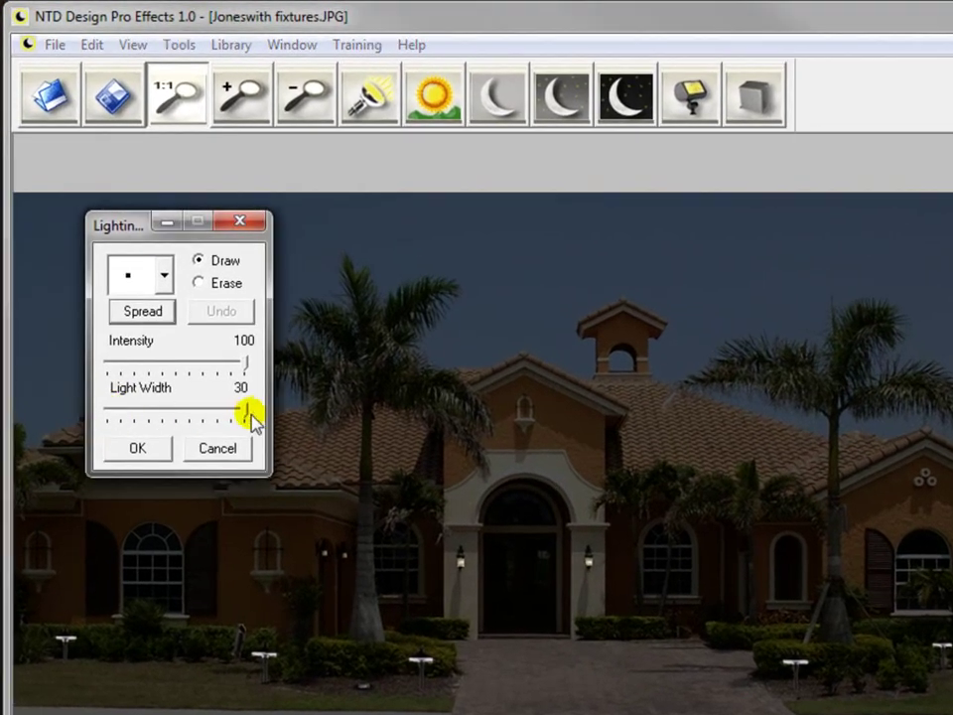
{"action": "left_click", "coordinate": [144, 312]}
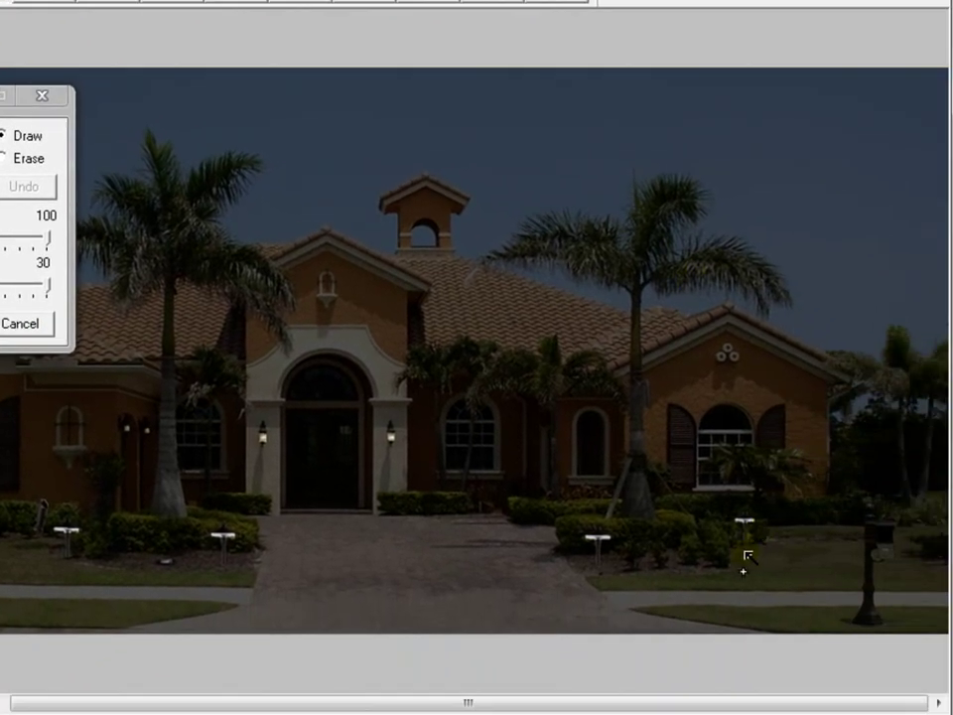
{"action": "scroll", "coordinate": [747, 557], "scroll_direction": "up", "scroll_amount": 2}
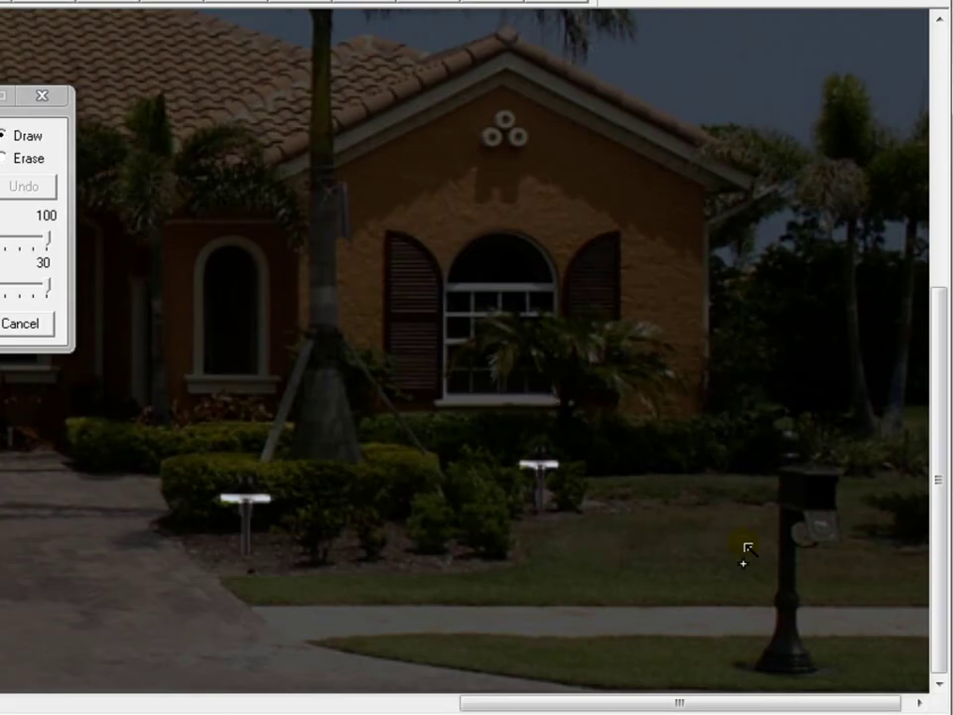
{"action": "left_click", "coordinate": [543, 516]}
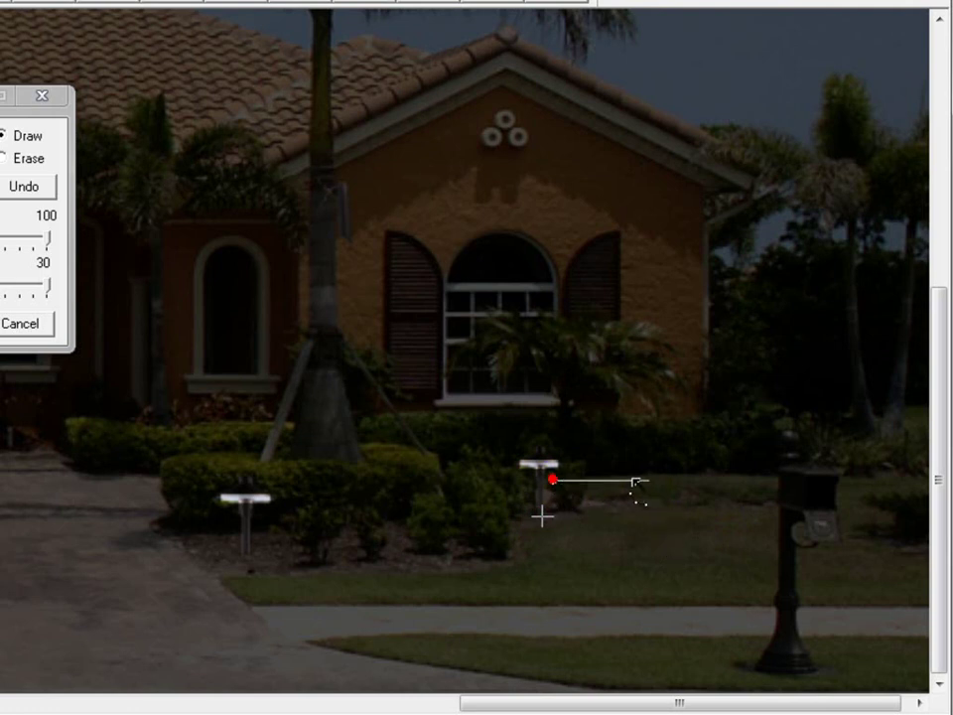
{"action": "left_click", "coordinate": [699, 492]}
{"action": "left_click", "coordinate": [740, 536]}
{"action": "left_click", "coordinate": [708, 563]}
{"action": "left_click", "coordinate": [611, 570]}
{"action": "left_click", "coordinate": [501, 567]}
{"action": "left_click", "coordinate": [404, 542]}
{"action": "left_click", "coordinate": [391, 511]}
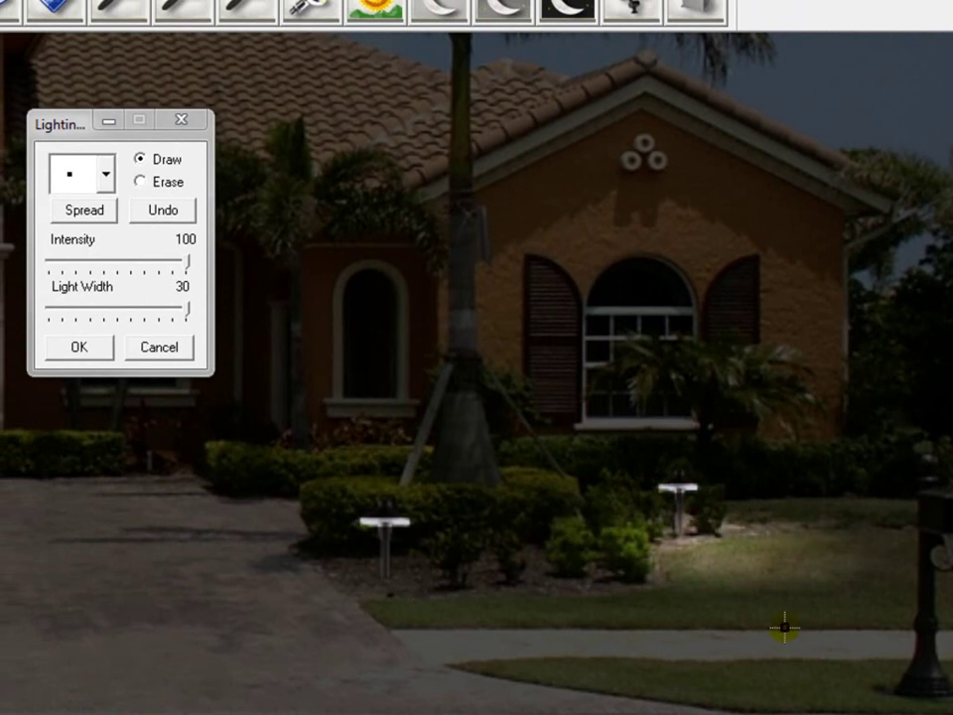
Step: Spread an oval pool of light around the path light at the right edge of the driveway, covering driveway, grass and sidewalk
{"action": "left_click", "coordinate": [79, 215]}
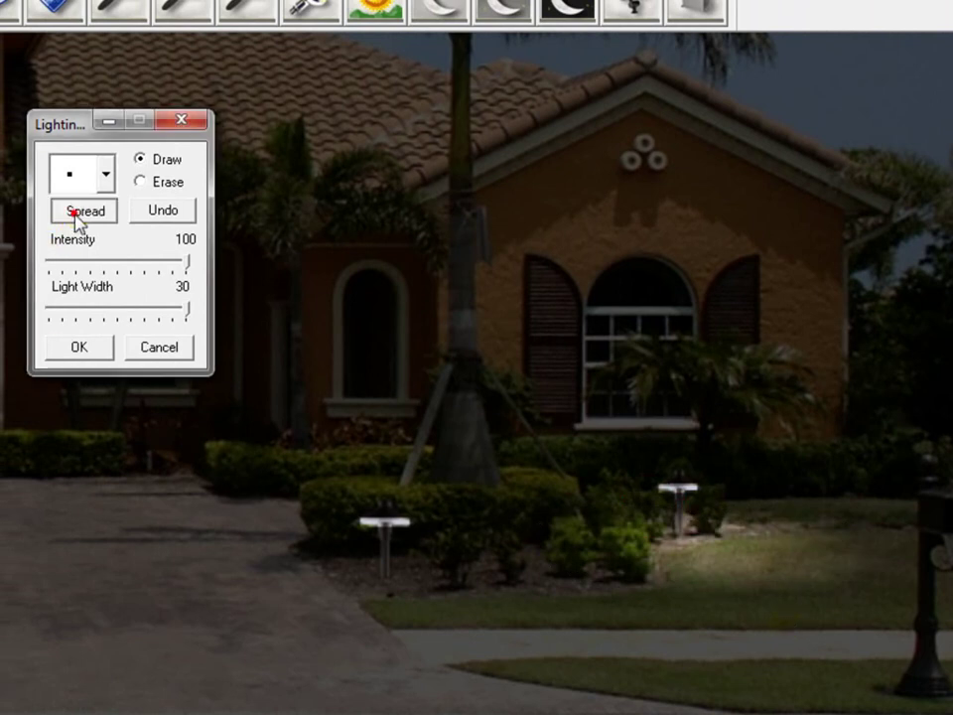
{"action": "left_click", "coordinate": [357, 552]}
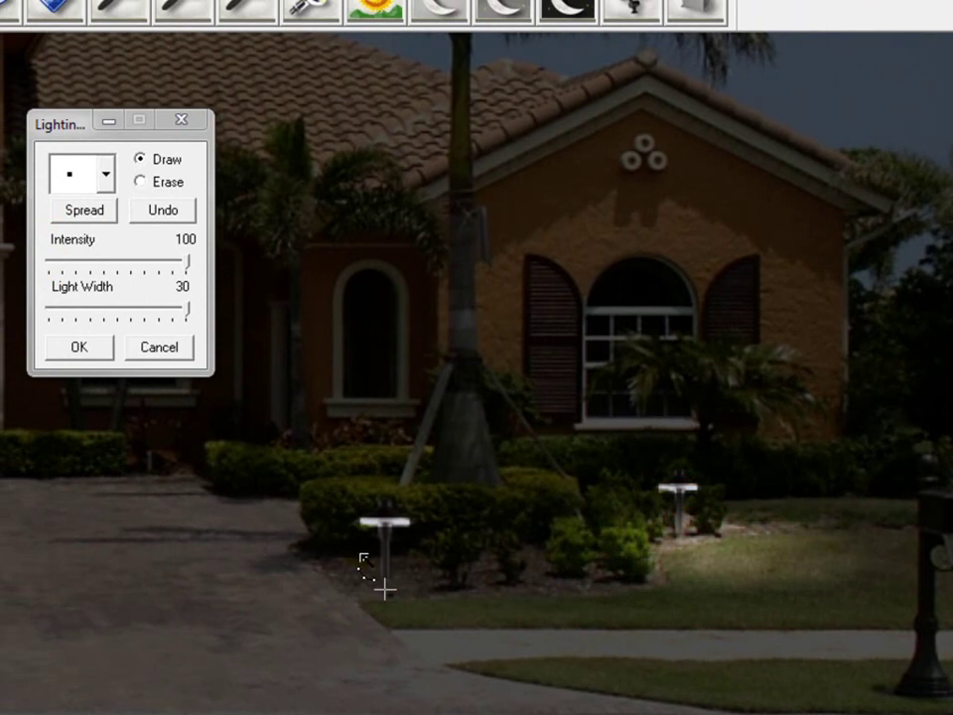
{"action": "left_click", "coordinate": [228, 562]}
{"action": "left_click", "coordinate": [104, 604]}
{"action": "left_click", "coordinate": [112, 670]}
{"action": "left_click", "coordinate": [221, 681]}
{"action": "left_click", "coordinate": [383, 682]}
{"action": "left_click", "coordinate": [579, 681]}
{"action": "left_click", "coordinate": [650, 659]}
{"action": "left_click", "coordinate": [644, 604]}
{"action": "left_click", "coordinate": [542, 570]}
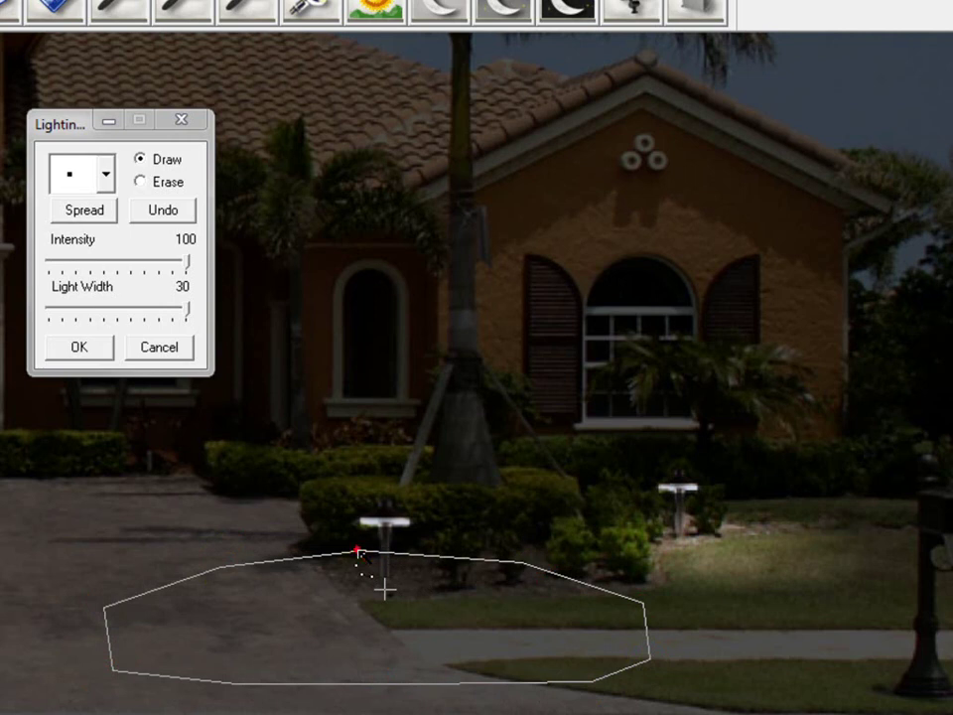
{"action": "left_click", "coordinate": [357, 551]}
Step: Spread an oval pool of light around the path light at the left edge of the driveway
{"action": "left_click", "coordinate": [620, 556]}
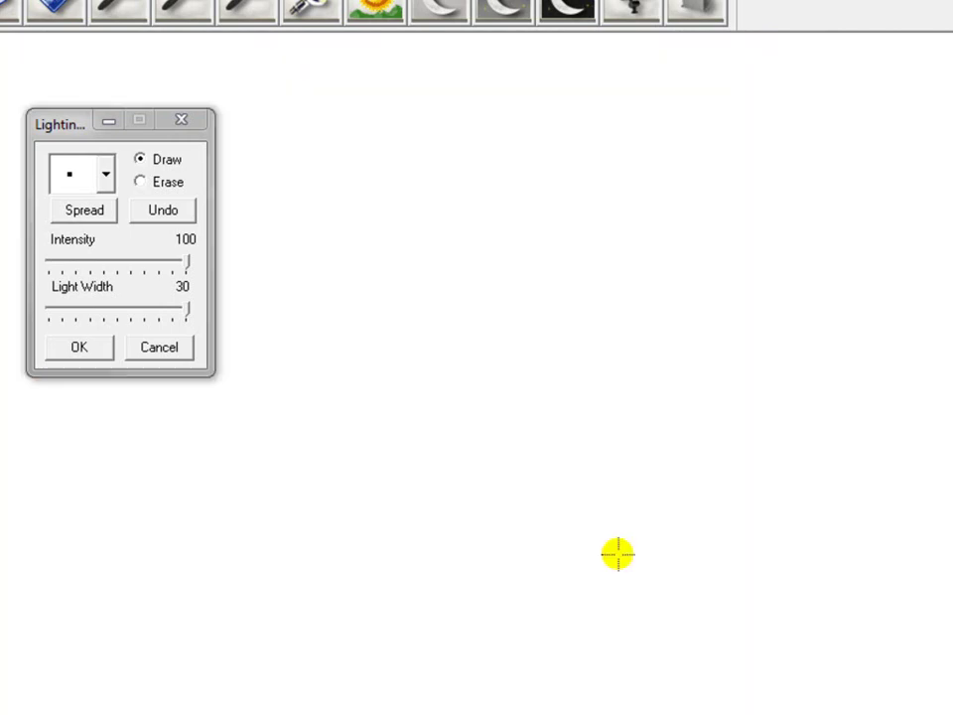
{"action": "left_click", "coordinate": [358, 579]}
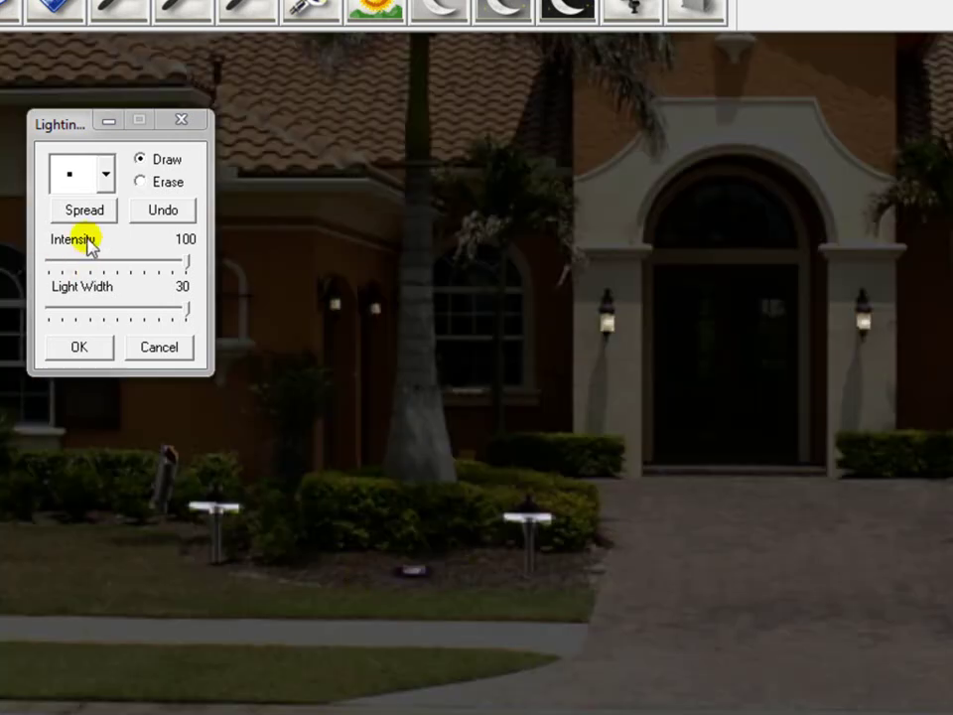
{"action": "left_click", "coordinate": [540, 554]}
{"action": "left_click", "coordinate": [684, 561]}
{"action": "left_click", "coordinate": [752, 626]}
{"action": "left_click", "coordinate": [653, 692]}
{"action": "left_click", "coordinate": [316, 656]}
{"action": "left_click", "coordinate": [331, 586]}
{"action": "left_click", "coordinate": [430, 535]}
{"action": "left_click", "coordinate": [536, 552]}
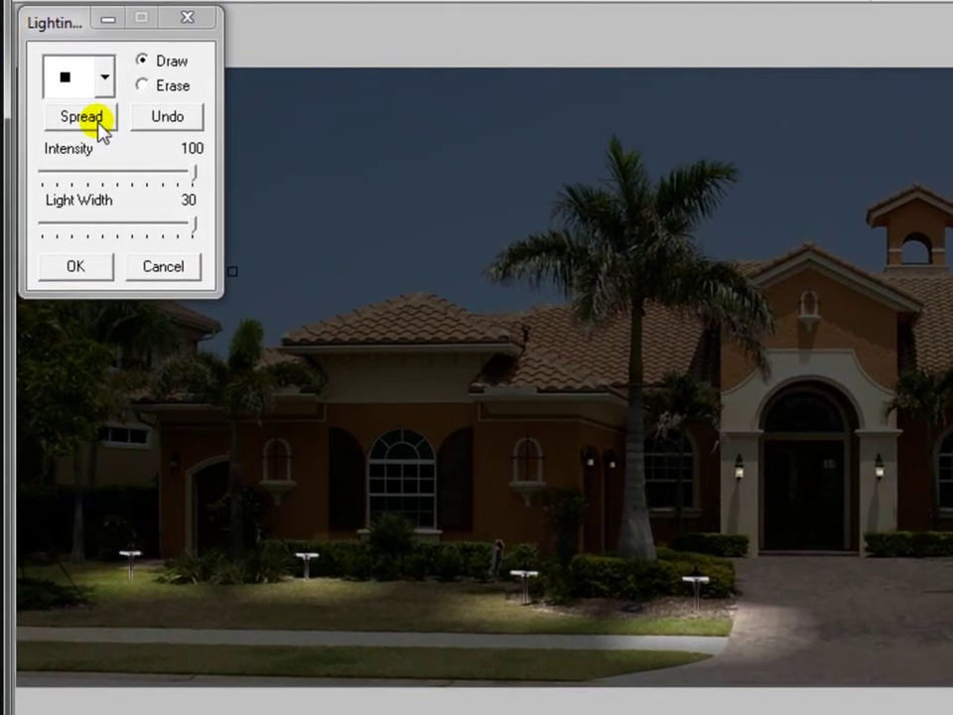
Step: Spread an upward cone of light from the bullet fixture in the hedge onto the wall niche right of the left wing's window
{"action": "left_click", "coordinate": [74, 200]}
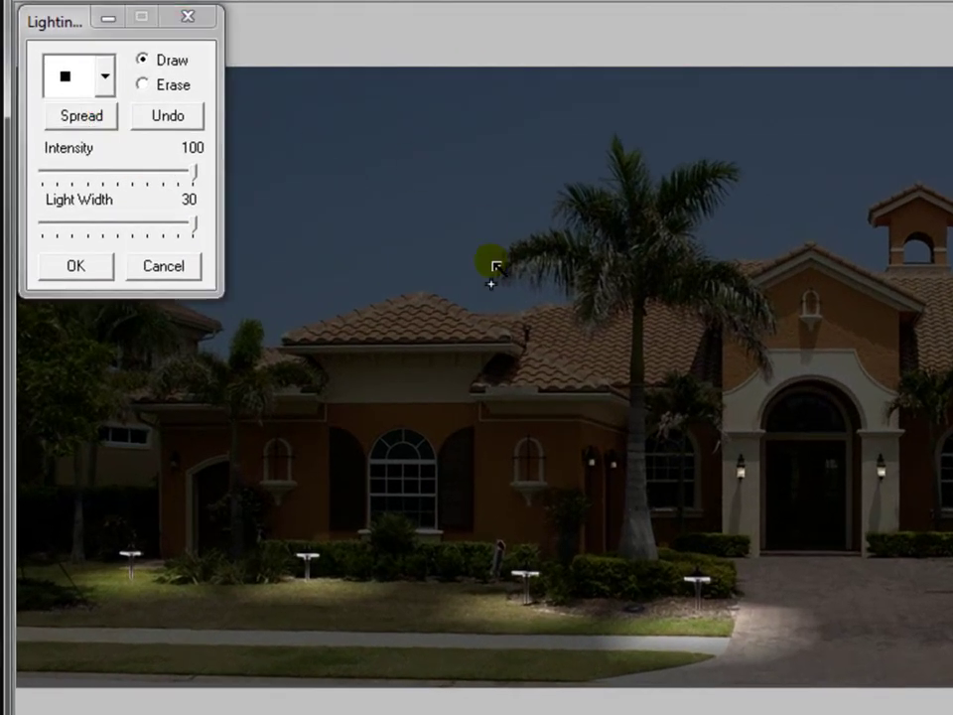
{"action": "left_click", "coordinate": [507, 528]}
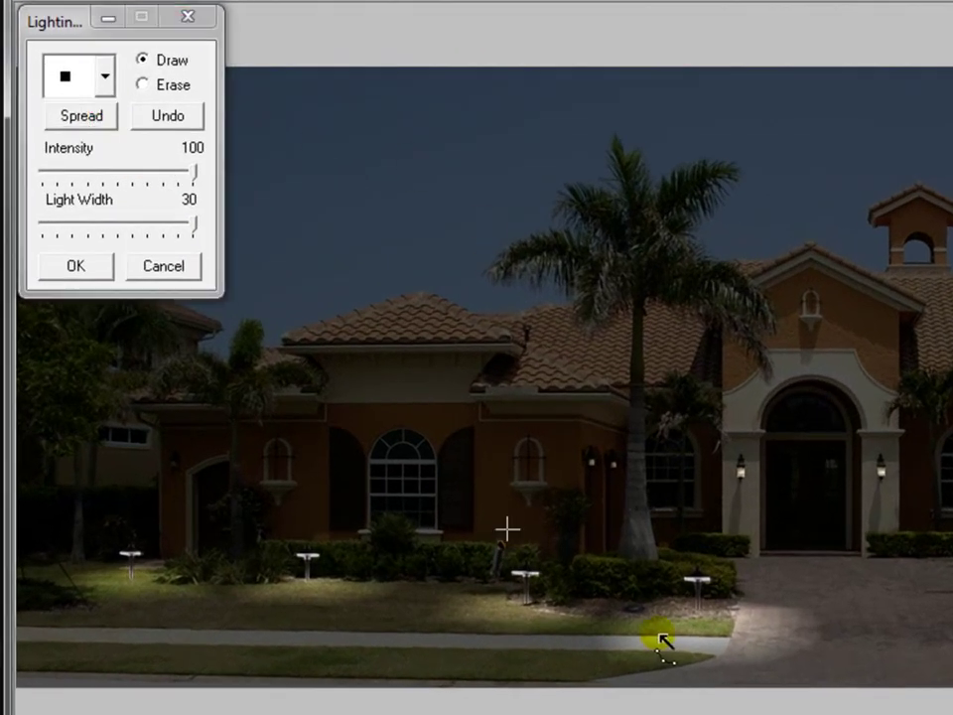
{"action": "mouse_move", "coordinate": [512, 545]}
{"action": "left_mouse_down"}
{"action": "mouse_move", "coordinate": [600, 400]}
{"action": "mouse_move", "coordinate": [485, 402]}
{"action": "mouse_move", "coordinate": [486, 518]}
{"action": "mouse_move", "coordinate": [500, 543]}
{"action": "left_mouse_up"}
{"action": "left_click", "coordinate": [502, 537]}
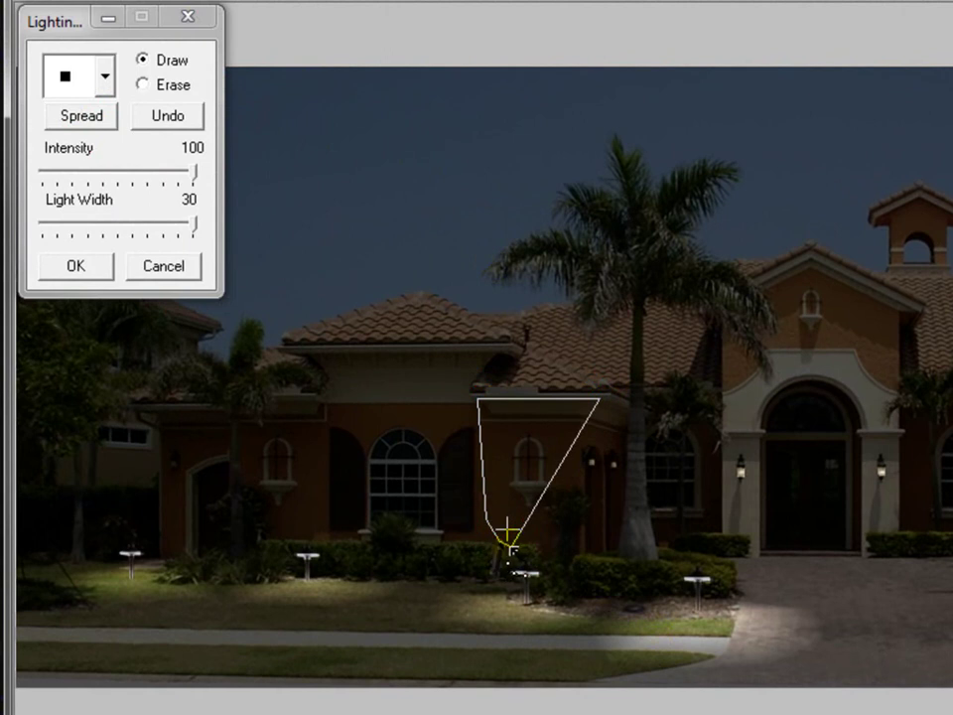
{"action": "left_click", "coordinate": [508, 544]}
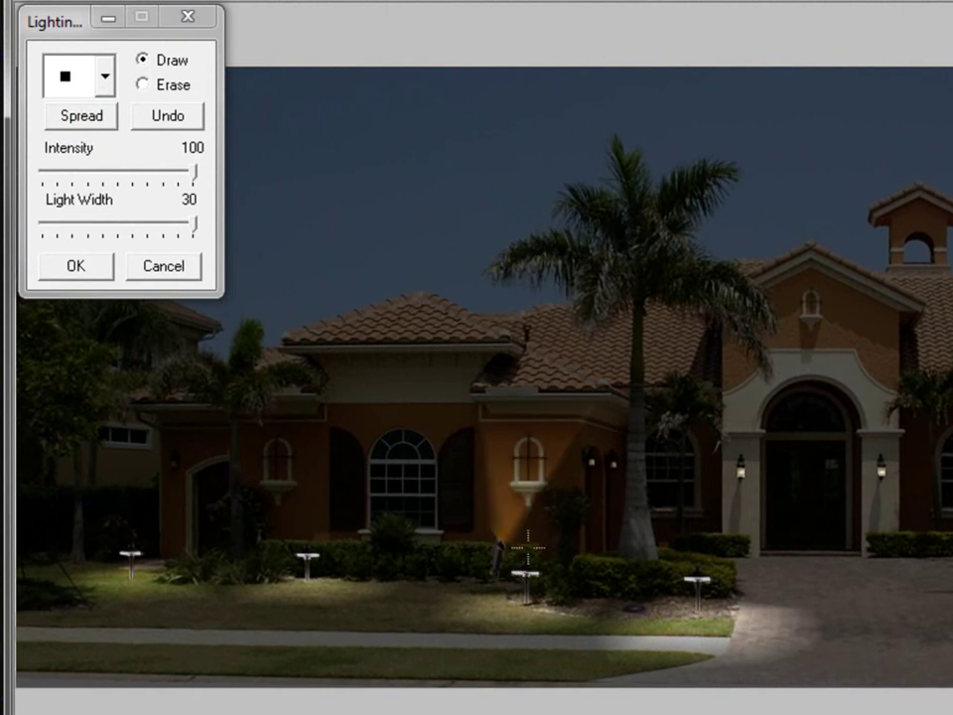
Step: Spread an upward cone of light onto the wall niche left of the left wing's arched window, reaching the eave
{"action": "left_click", "coordinate": [82, 117]}
{"action": "left_click", "coordinate": [268, 525]}
{"action": "left_click", "coordinate": [272, 533]}
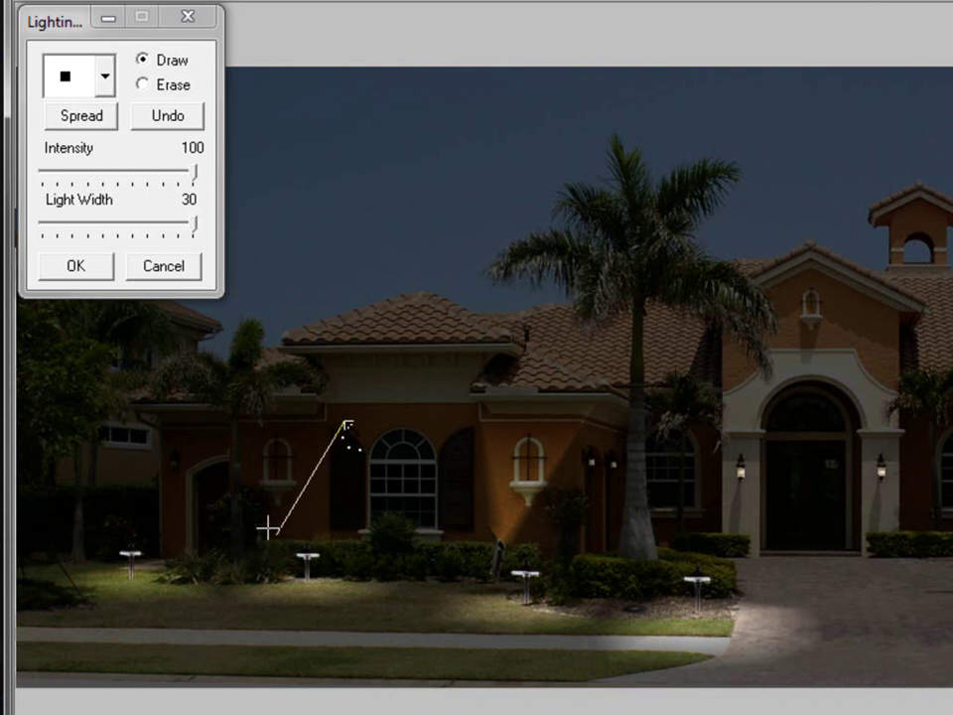
{"action": "left_click", "coordinate": [354, 406]}
{"action": "left_click", "coordinate": [232, 410]}
{"action": "left_click", "coordinate": [234, 471]}
{"action": "left_click", "coordinate": [244, 517]}
{"action": "left_click", "coordinate": [273, 534]}
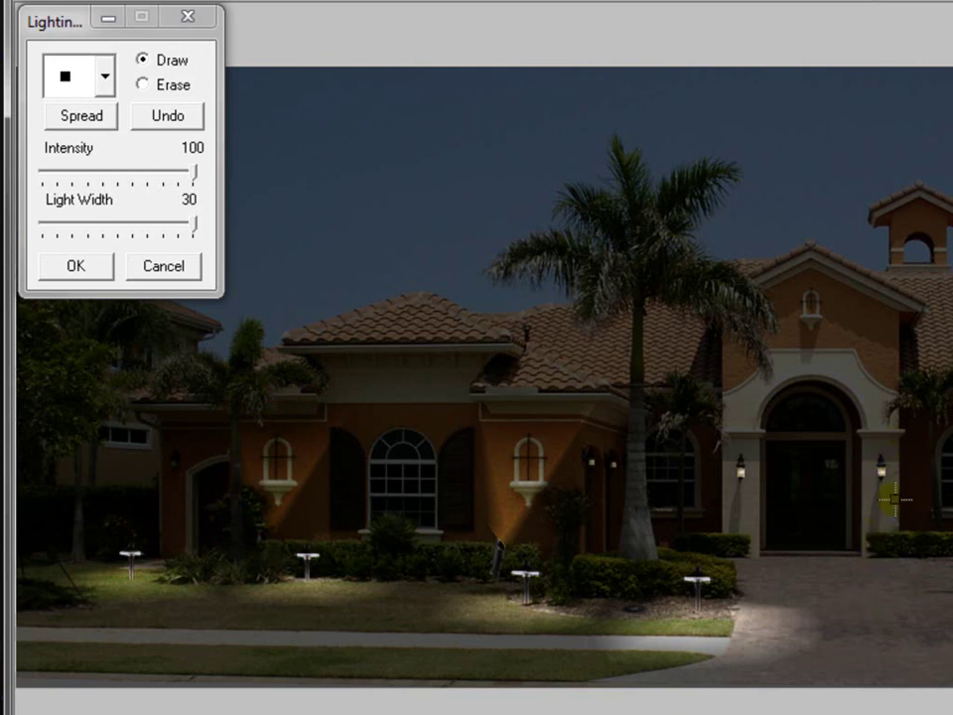
Step: Spread a downward cone of light from the lantern right of the front door to the driveway
{"action": "left_click", "coordinate": [94, 119]}
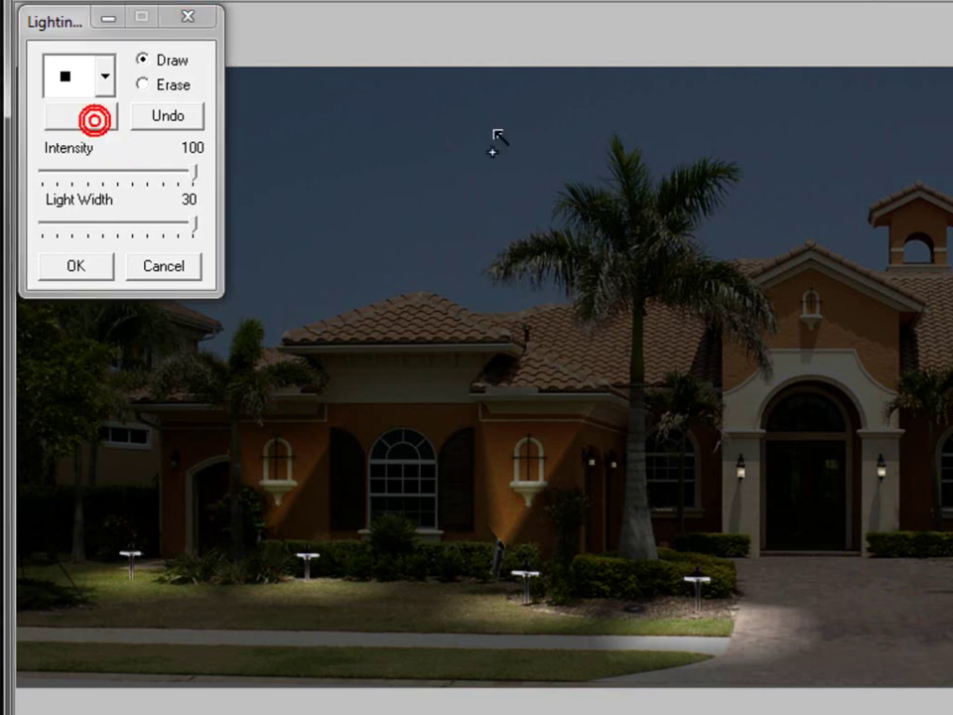
{"action": "left_click", "coordinate": [872, 553]}
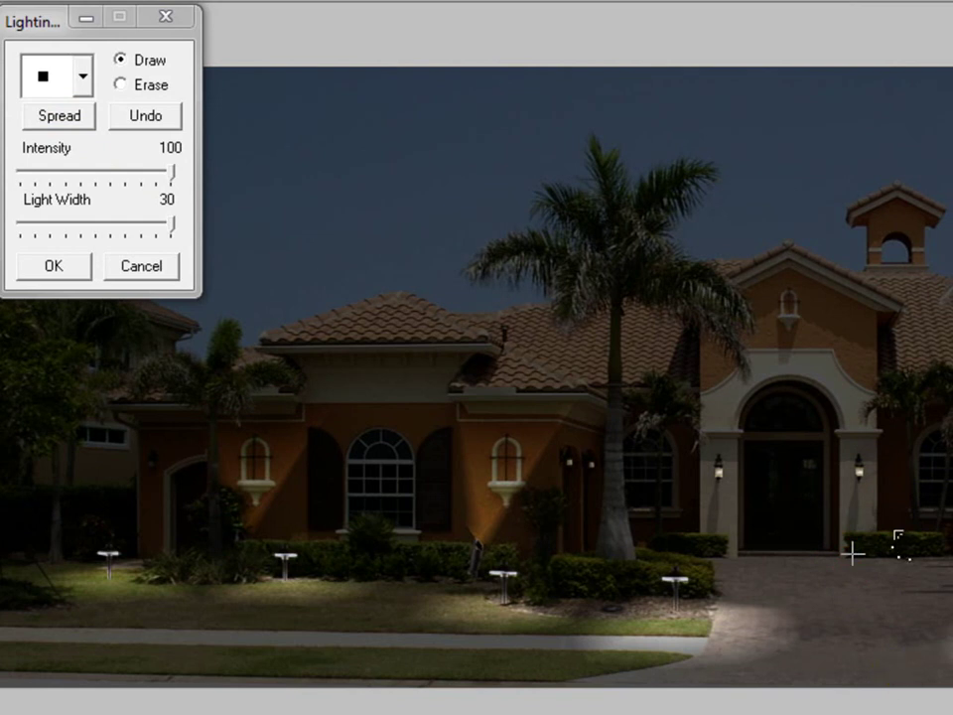
{"action": "left_click", "coordinate": [864, 472]}
{"action": "left_click", "coordinate": [890, 569]}
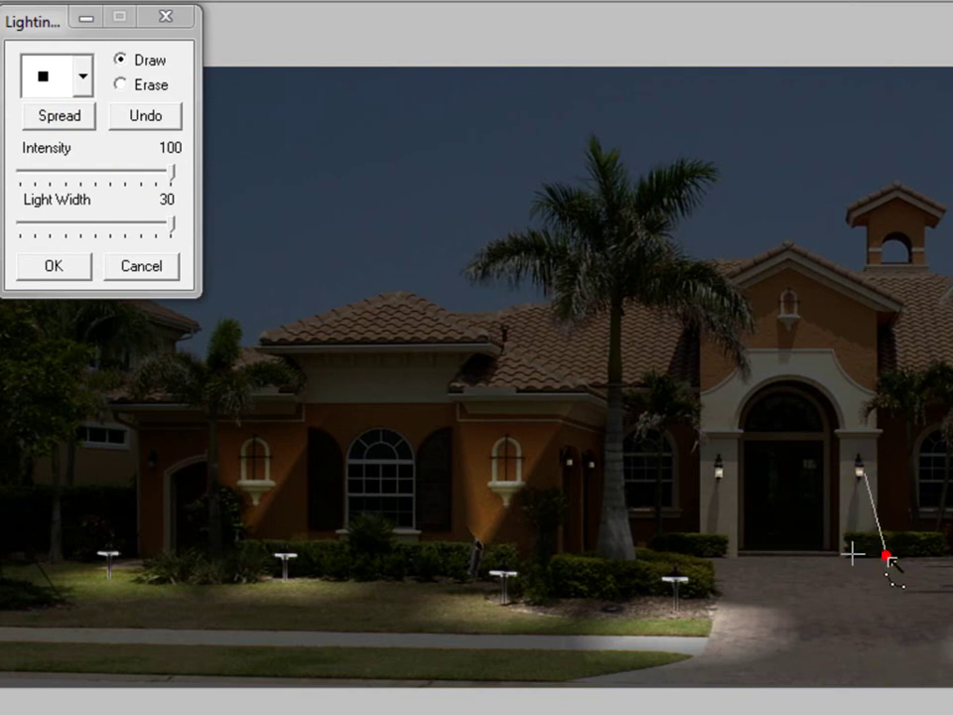
{"action": "left_click", "coordinate": [813, 571]}
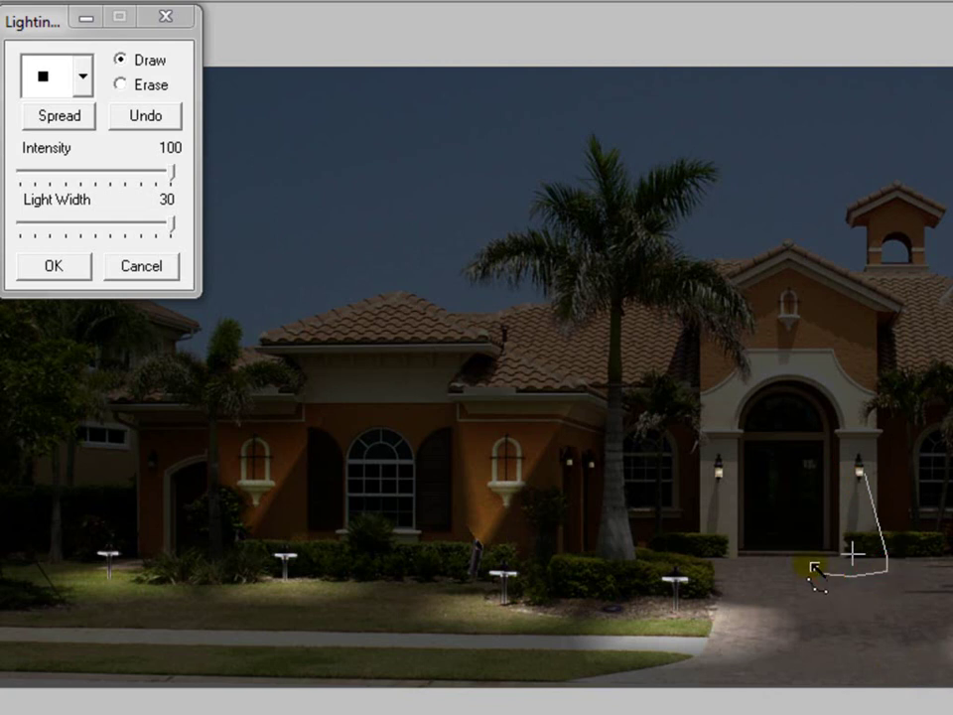
{"action": "left_click", "coordinate": [858, 472]}
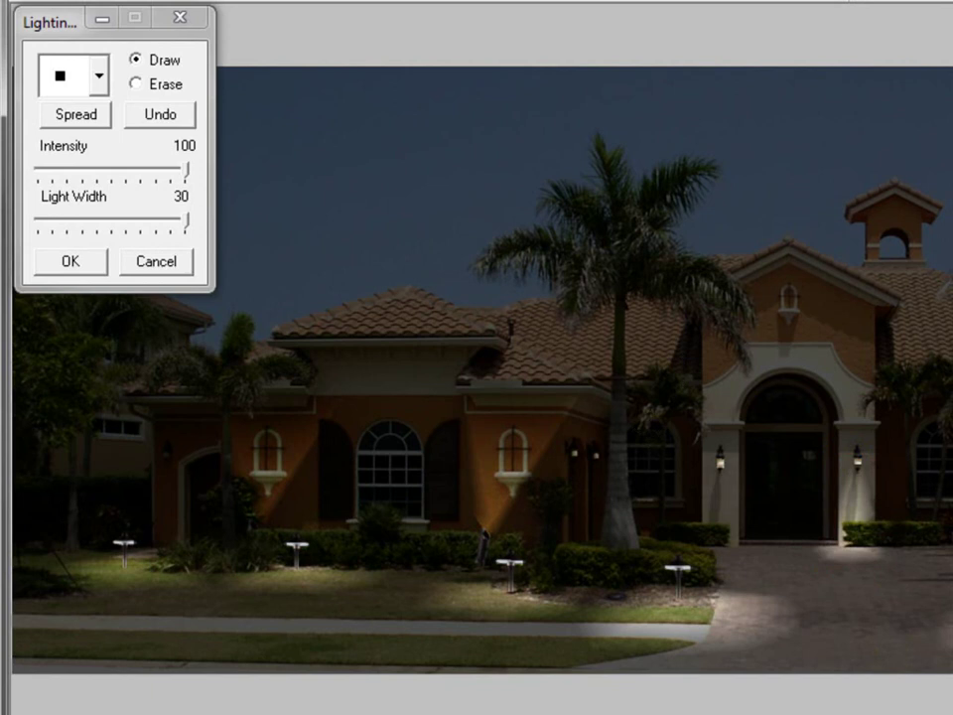
Step: Spread a downward cone of light from the lantern left of the front door down the entry column to the ground
{"action": "left_click", "coordinate": [75, 118]}
{"action": "left_click", "coordinate": [721, 468]}
{"action": "left_click", "coordinate": [760, 546]}
{"action": "left_click", "coordinate": [740, 573]}
{"action": "left_click", "coordinate": [676, 541]}
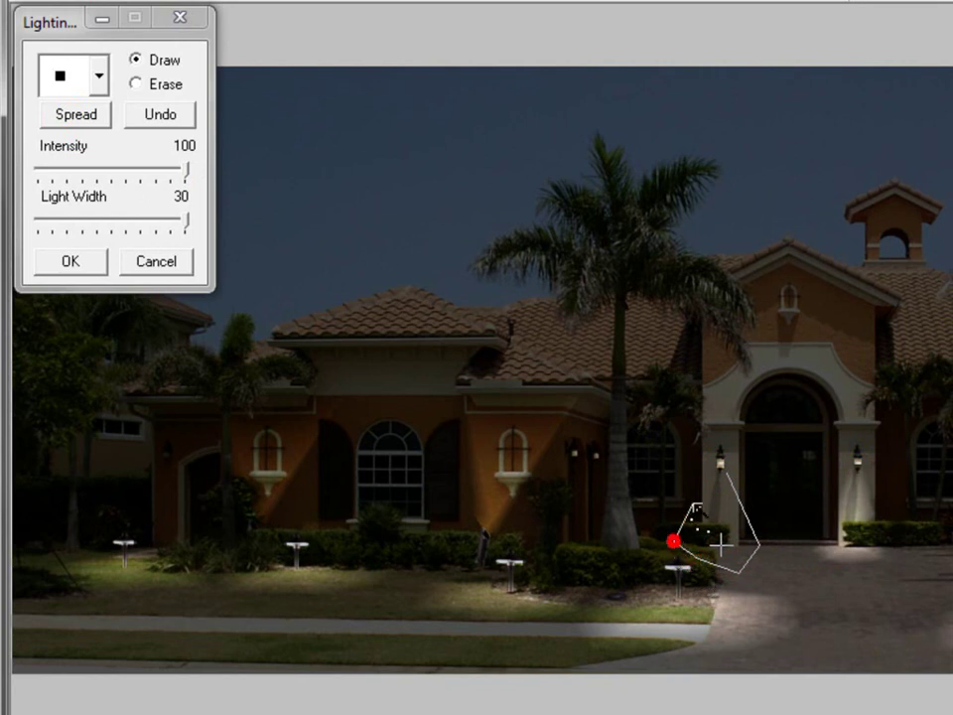
{"action": "left_click", "coordinate": [722, 468]}
{"action": "left_click", "coordinate": [723, 465]}
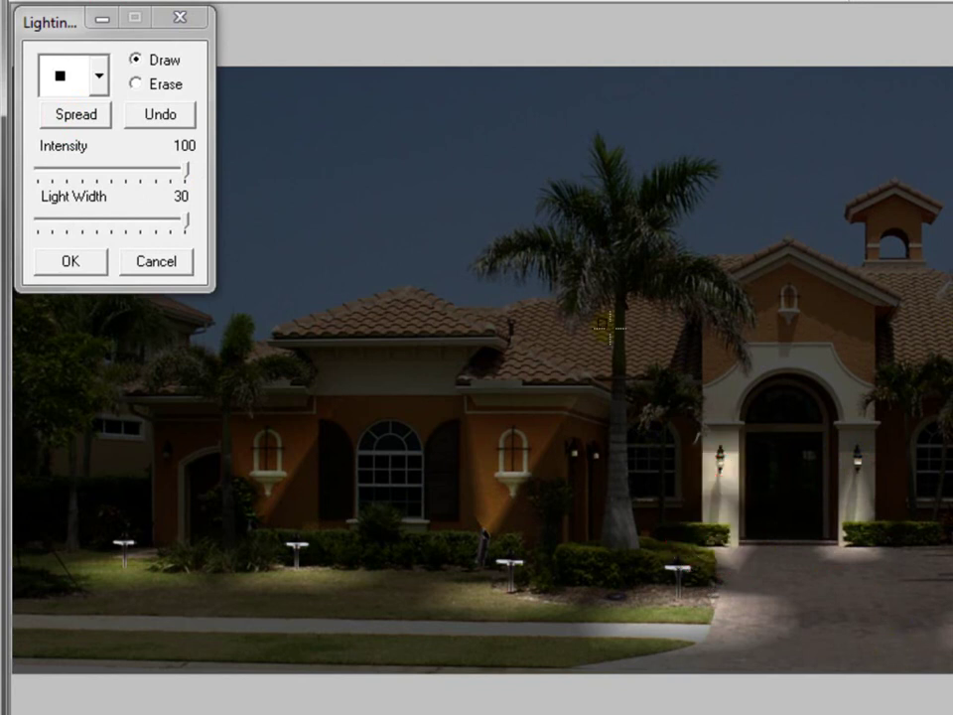
Step: Try brushing extra light around the entry lanterns, and undo the strokes
{"action": "left_click", "coordinate": [717, 451]}
{"action": "left_click", "coordinate": [160, 115]}
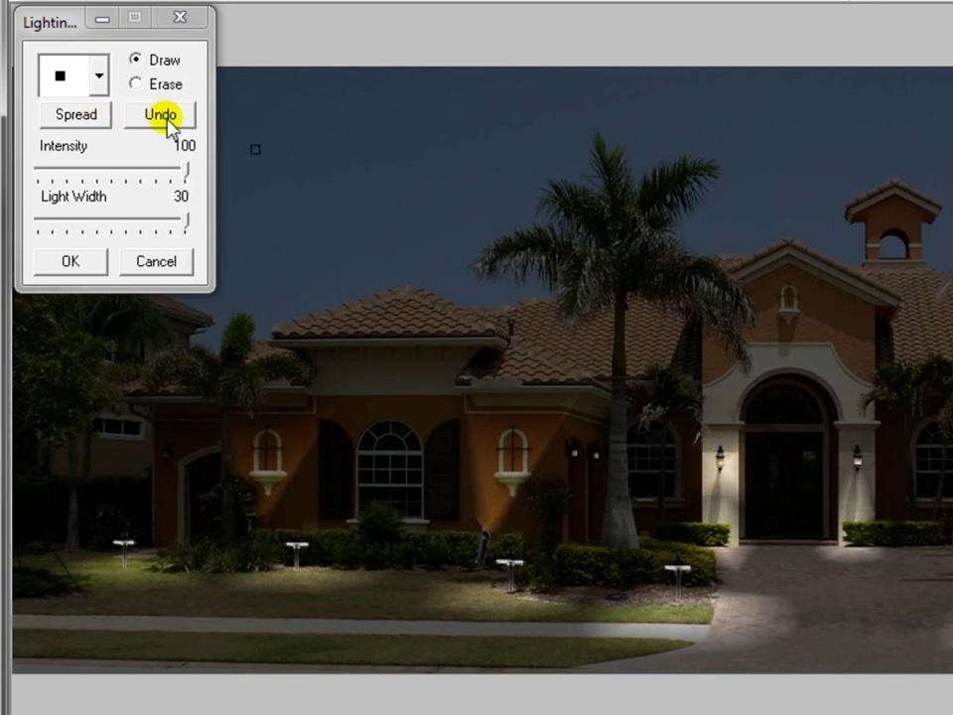
{"action": "left_click", "coordinate": [164, 117]}
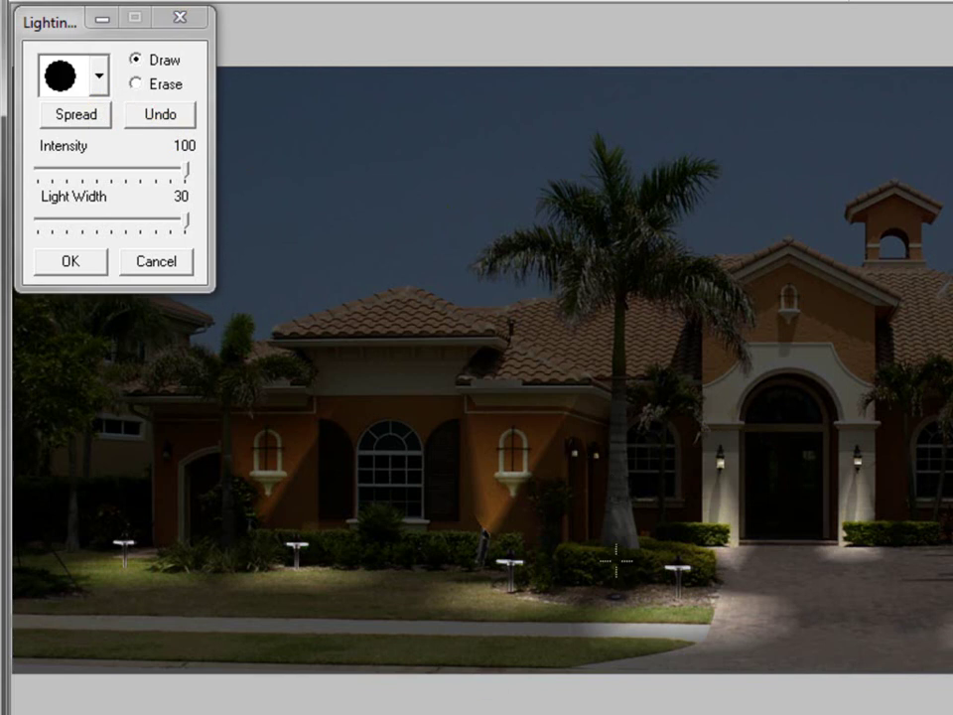
Step: Spread light up the trunk of the tall palm left of the entrance, from its base to the fronds
{"action": "left_click", "coordinate": [88, 121]}
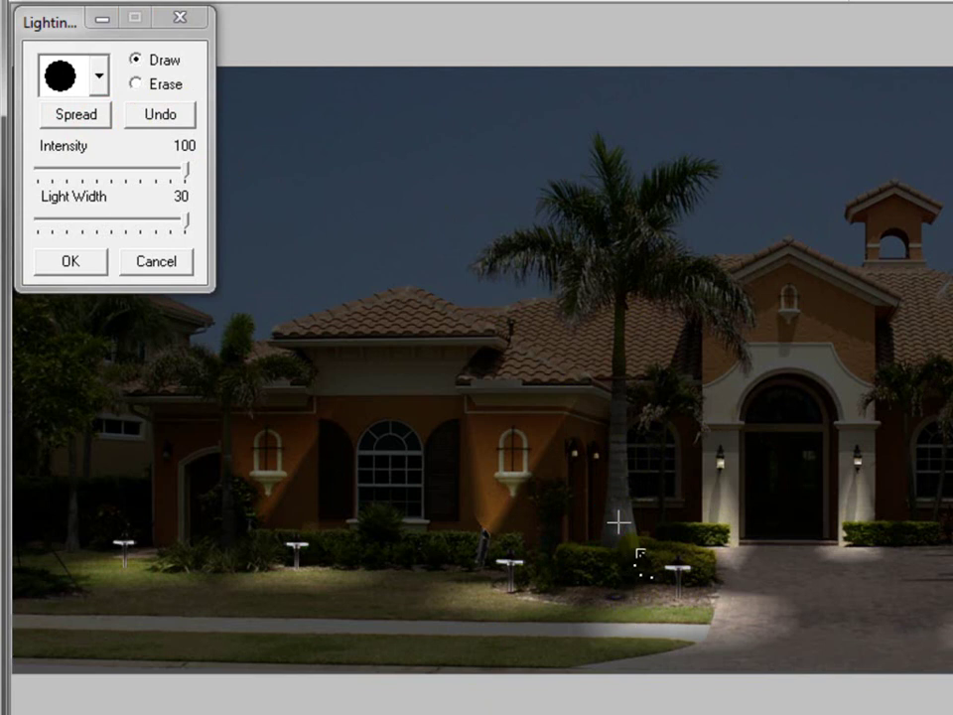
{"action": "left_click_drag", "start_coordinate": [622, 506], "coordinate": [614, 298]}
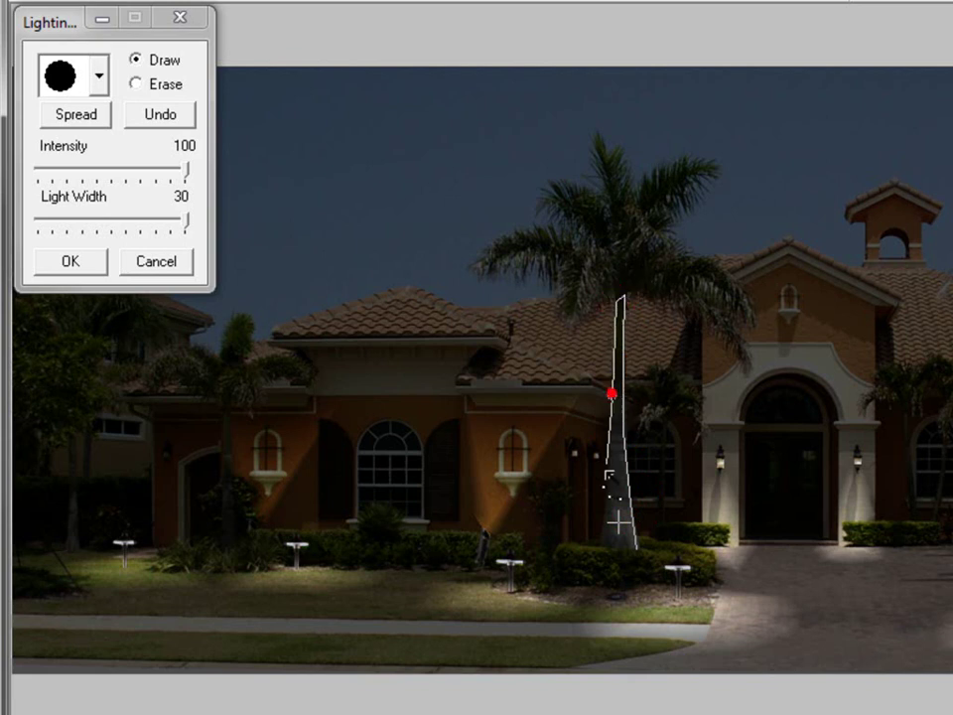
{"action": "mouse_move", "coordinate": [616, 524]}
{"action": "left_mouse_down"}
{"action": "mouse_move", "coordinate": [613, 557]}
{"action": "mouse_move", "coordinate": [636, 541]}
{"action": "left_mouse_up"}
{"action": "left_click", "coordinate": [635, 549]}
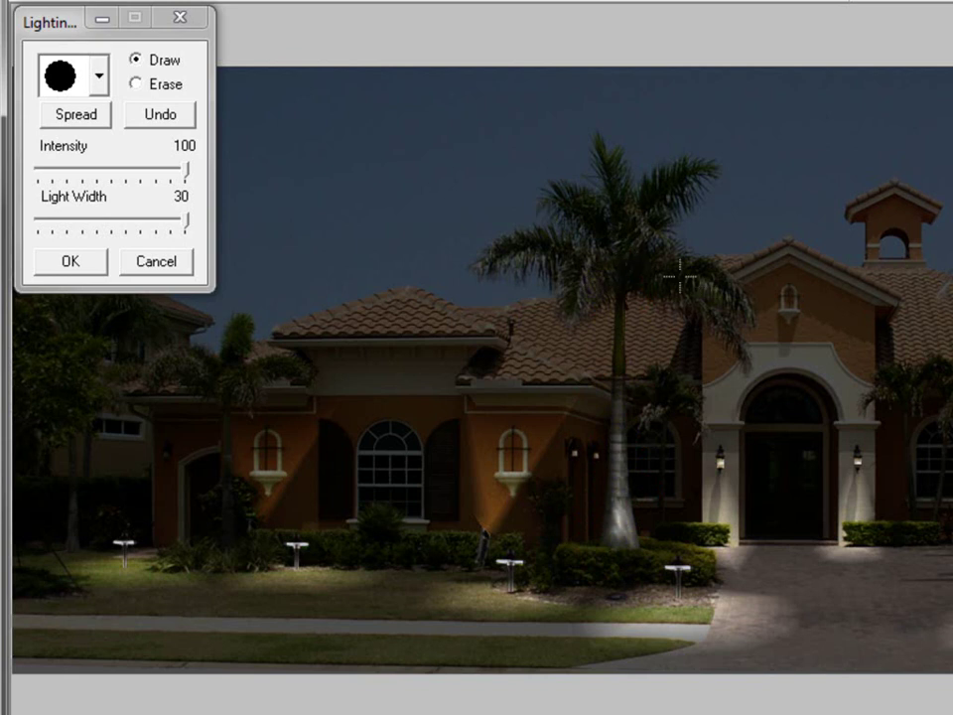
Step: Spread light from the centre of the tall palm's crown by outlining the fronds in a closed star-like shape
{"action": "left_click", "coordinate": [87, 117]}
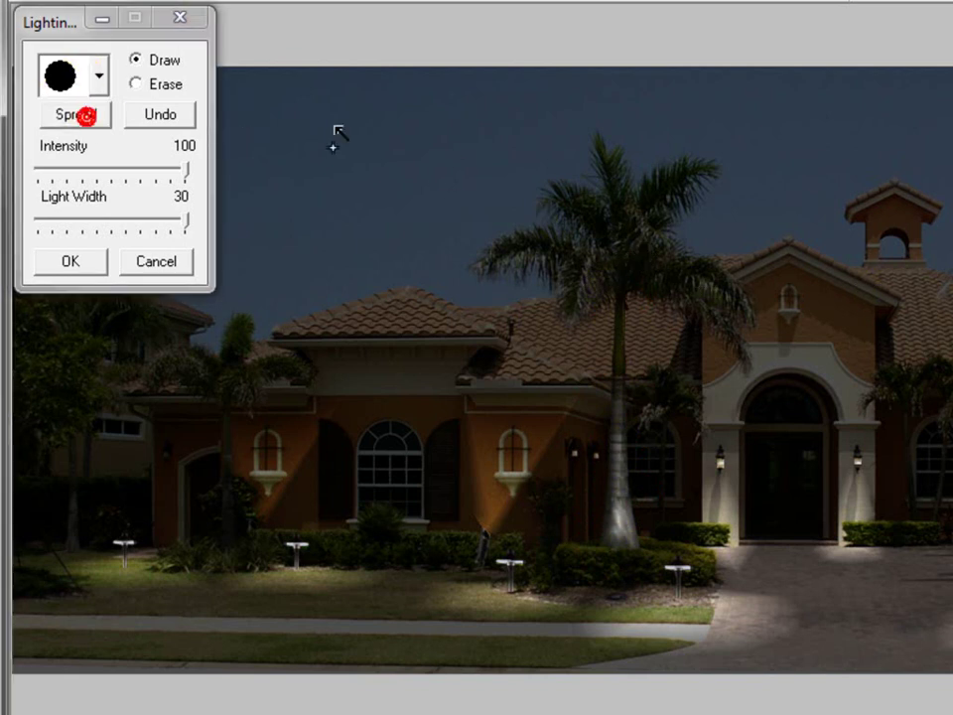
{"action": "left_click", "coordinate": [762, 362]}
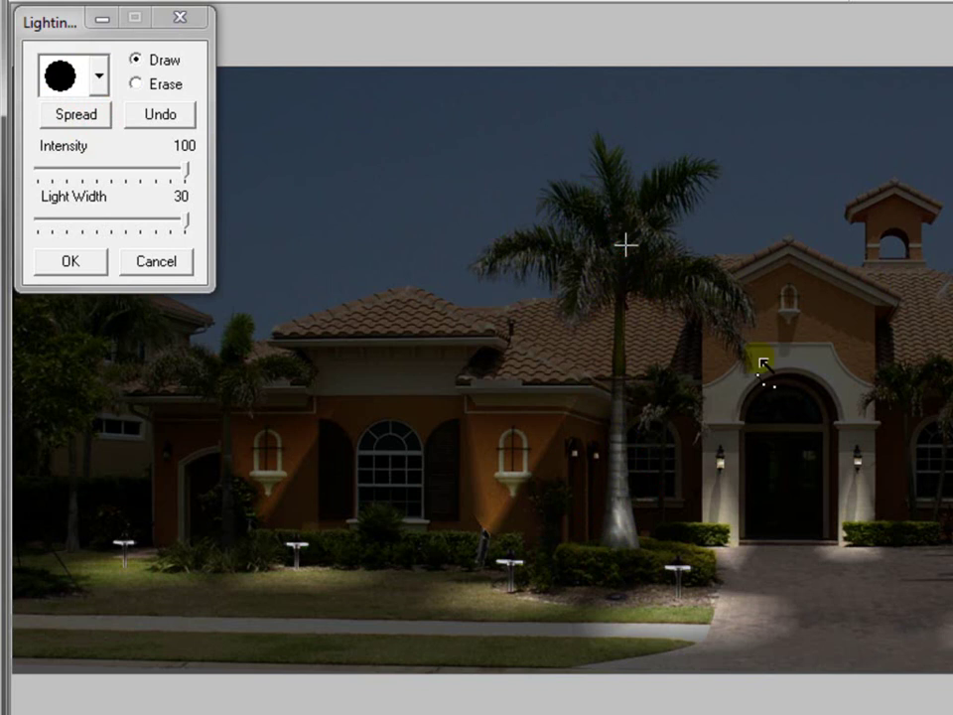
{"action": "left_click", "coordinate": [634, 191]}
{"action": "left_click", "coordinate": [712, 168]}
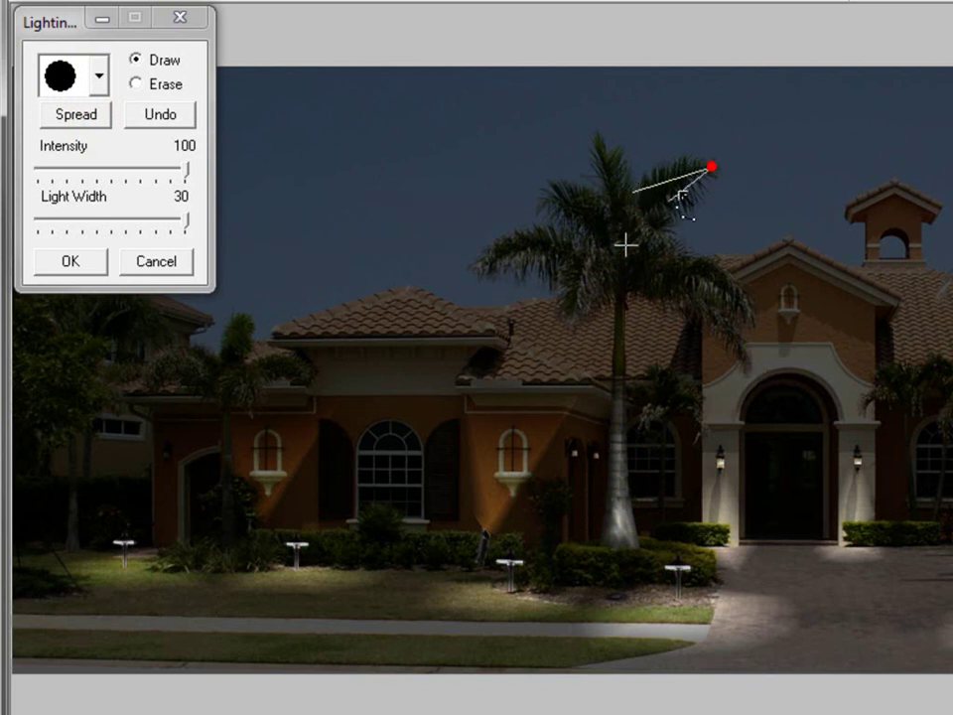
{"action": "left_click", "coordinate": [647, 242]}
{"action": "left_click", "coordinate": [736, 290]}
{"action": "left_click", "coordinate": [726, 328]}
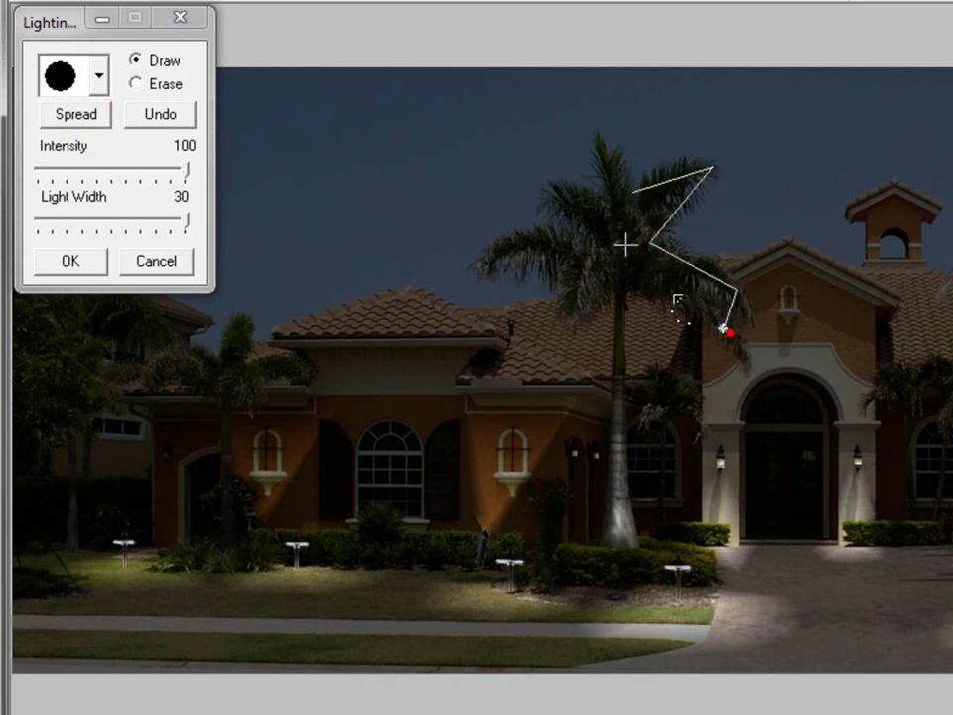
{"action": "left_click", "coordinate": [651, 292]}
{"action": "left_click", "coordinate": [560, 315]}
{"action": "left_click", "coordinate": [566, 262]}
{"action": "left_click", "coordinate": [490, 270]}
{"action": "left_click", "coordinate": [498, 240]}
{"action": "left_click", "coordinate": [579, 235]}
{"action": "left_click", "coordinate": [556, 189]}
{"action": "left_click", "coordinate": [608, 196]}
{"action": "left_click", "coordinate": [602, 155]}
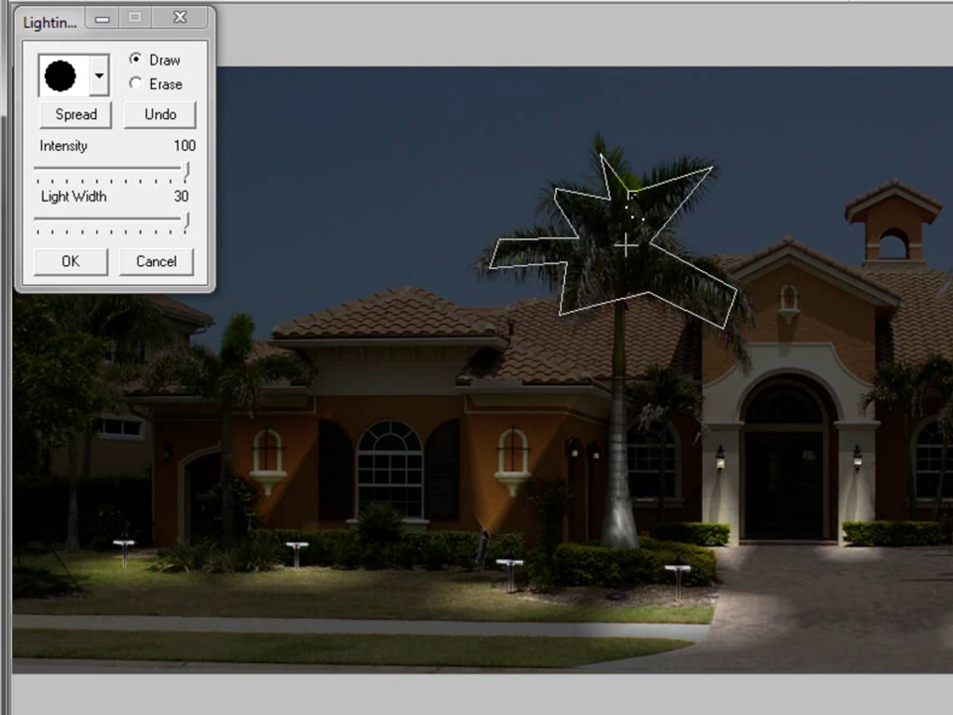
{"action": "left_click", "coordinate": [627, 190]}
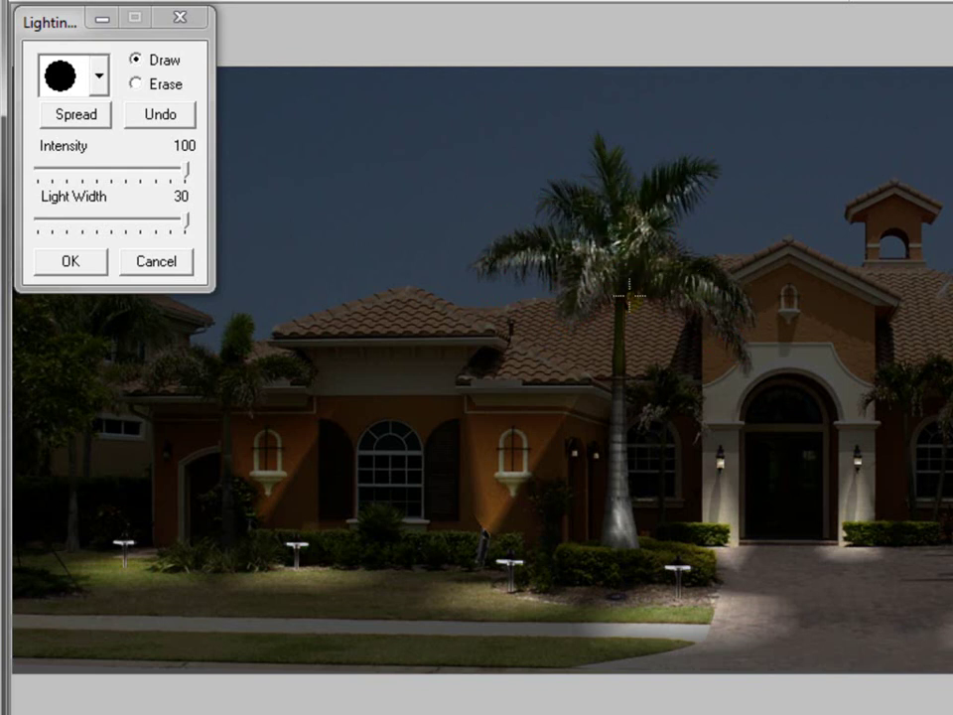
Step: Brush extra light into the crown of the tall palm left of the entrance, using a small square brush and light width 12
{"action": "left_click", "coordinate": [602, 249]}
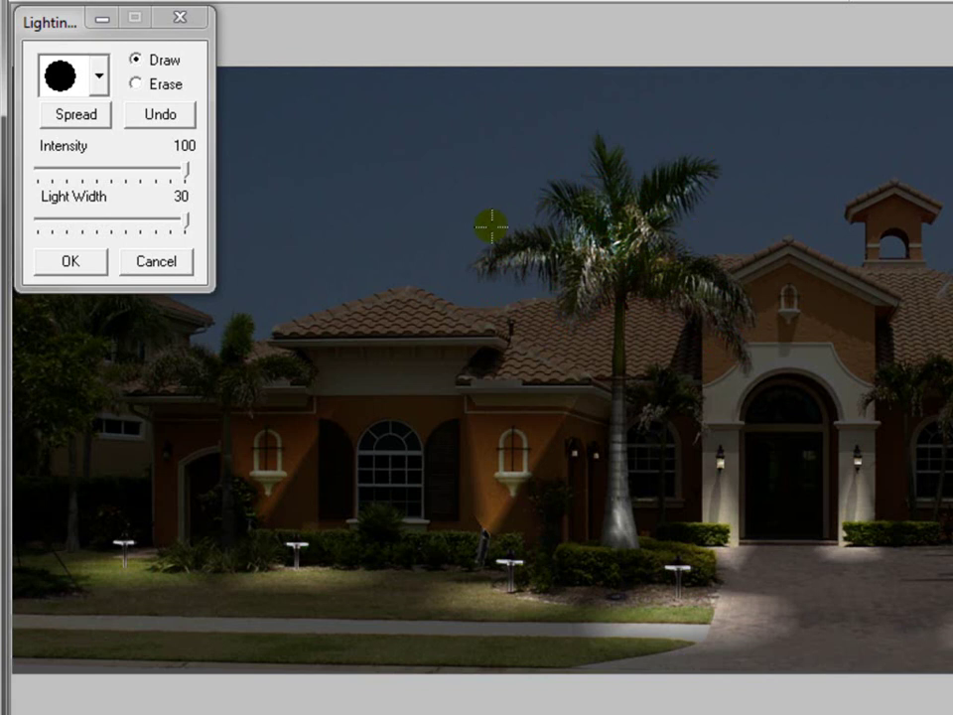
{"action": "left_click", "coordinate": [99, 76]}
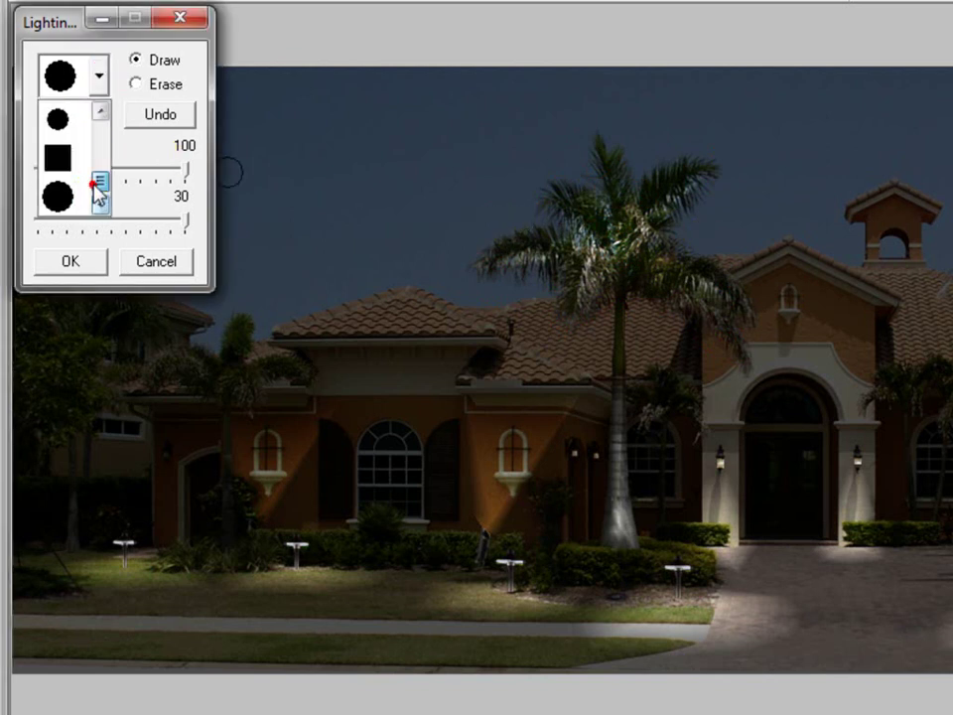
{"action": "left_click", "coordinate": [58, 156]}
{"action": "left_click", "coordinate": [602, 226]}
{"action": "left_click_drag", "start_coordinate": [604, 249], "coordinate": [686, 279]}
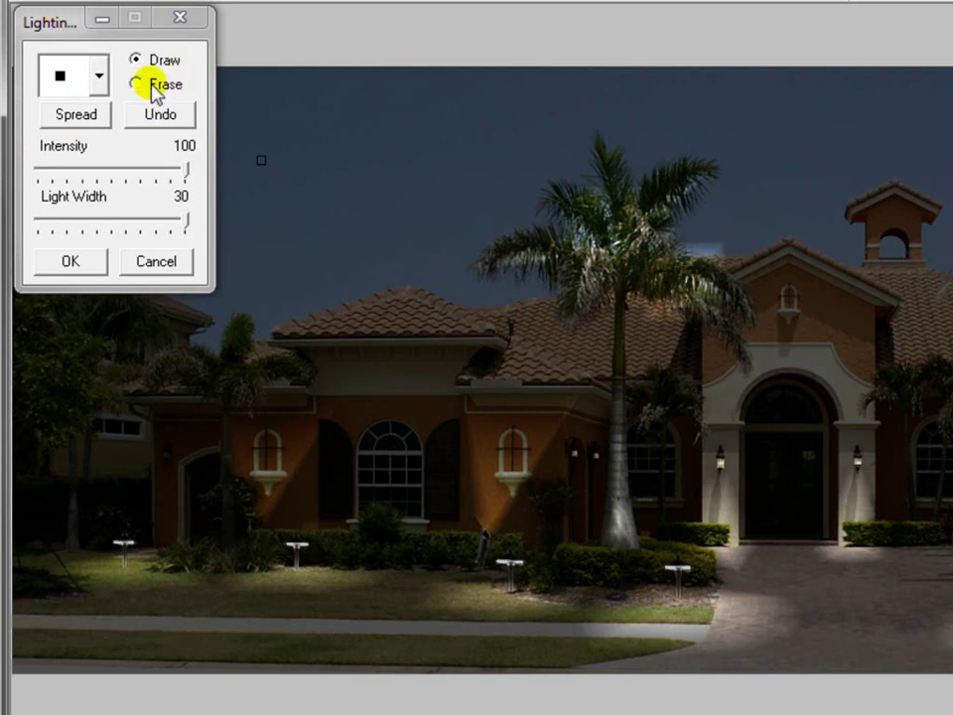
{"action": "left_click", "coordinate": [160, 114]}
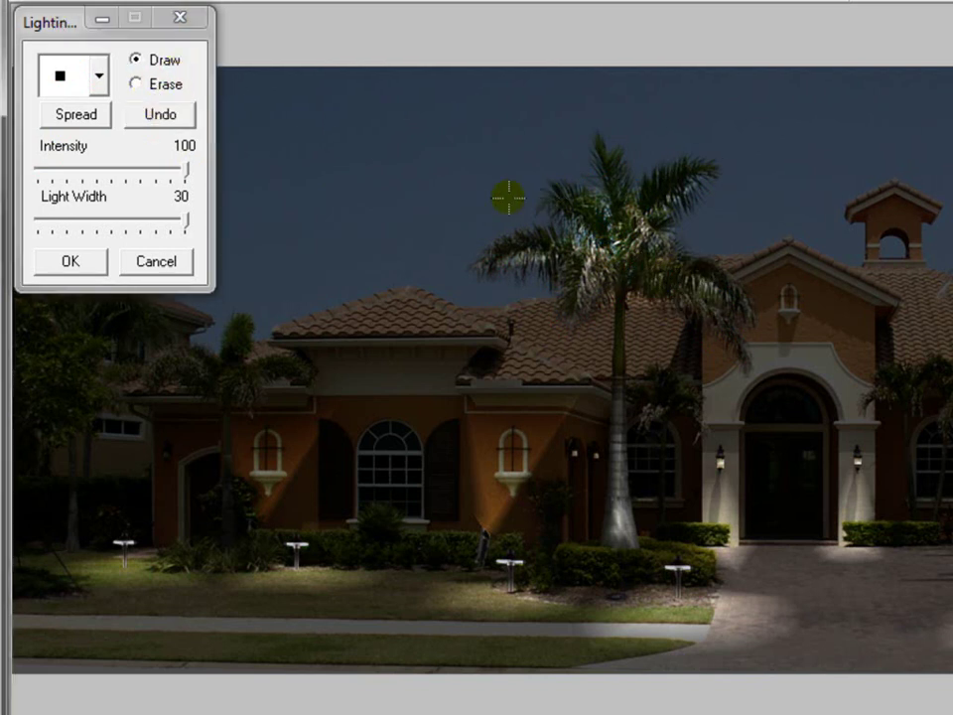
{"action": "left_click_drag", "start_coordinate": [181, 221], "coordinate": [99, 221]}
{"action": "left_click_drag", "start_coordinate": [630, 251], "coordinate": [640, 263]}
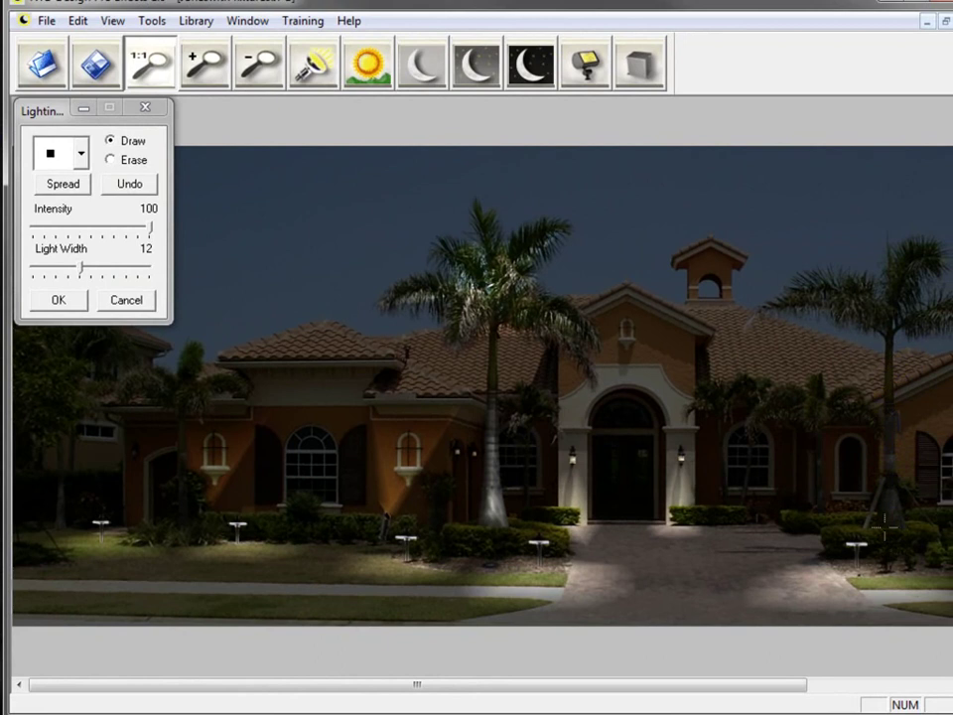
Step: Spread light up the lower trunk of the tall palm right of the entrance and brush light onto its base and the shrubs there
{"action": "left_click", "coordinate": [68, 186]}
{"action": "left_click", "coordinate": [893, 477]}
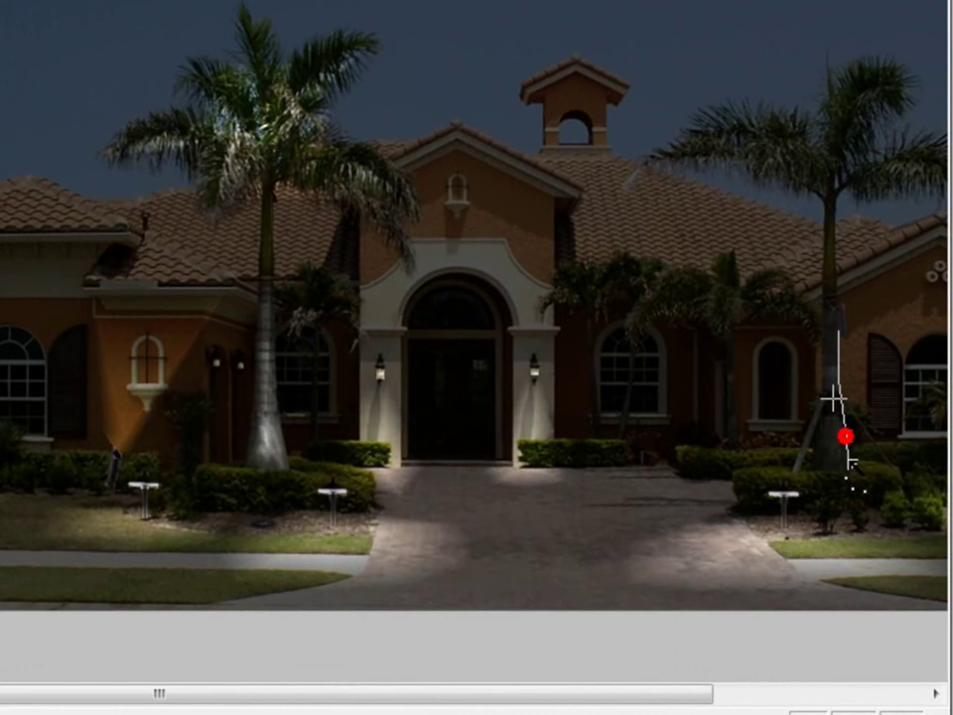
{"action": "left_click_drag", "start_coordinate": [849, 460], "coordinate": [825, 425]}
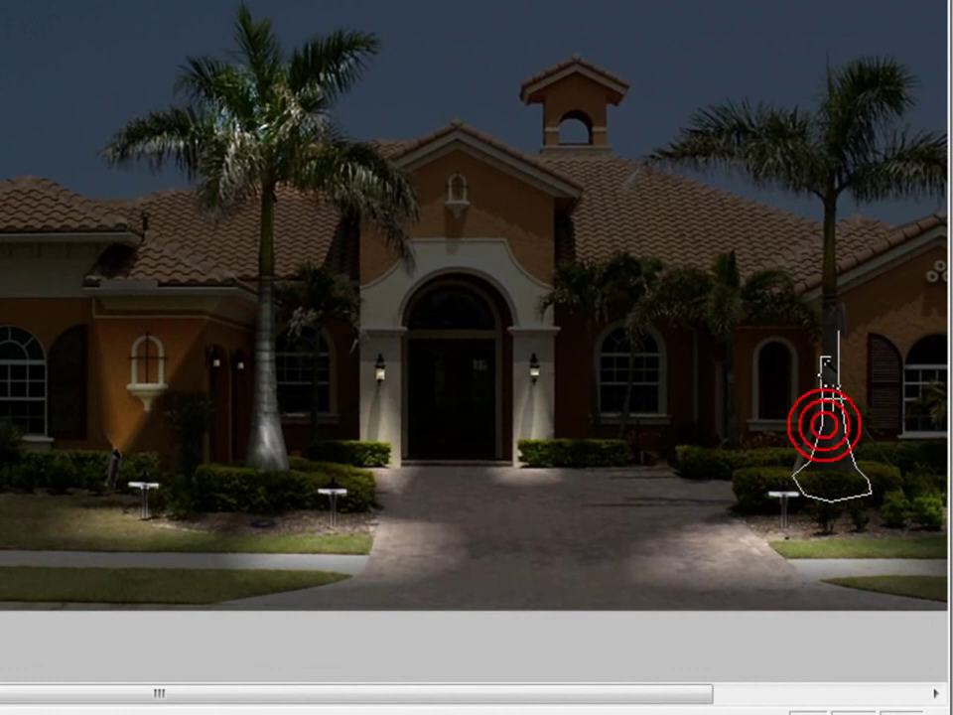
{"action": "left_click_drag", "start_coordinate": [823, 352], "coordinate": [837, 328]}
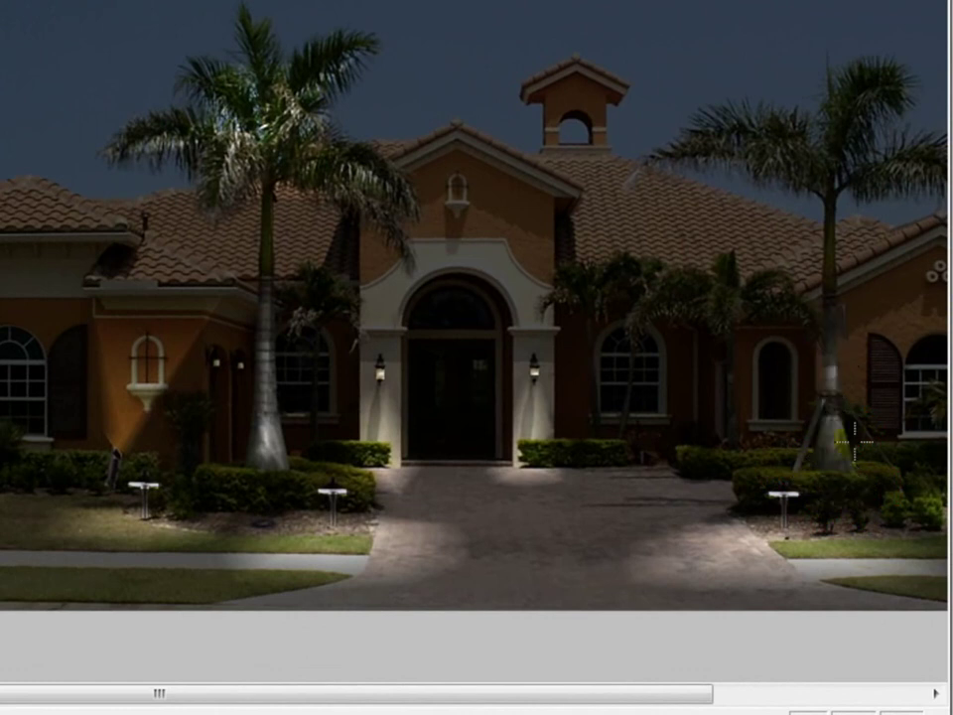
{"action": "left_click", "coordinate": [833, 463]}
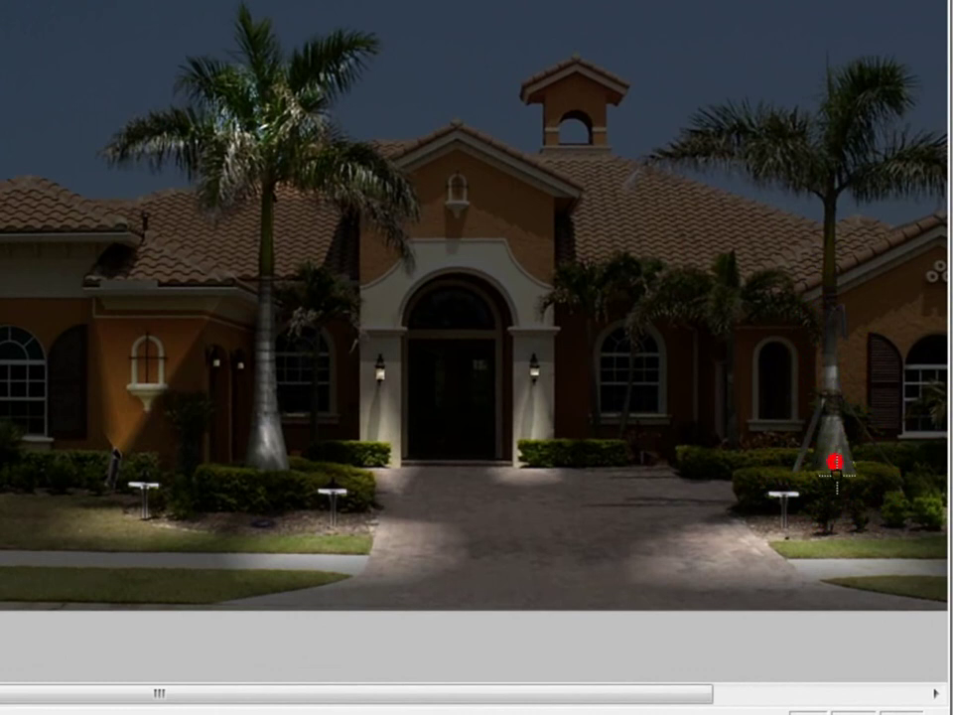
{"action": "left_click", "coordinate": [830, 477]}
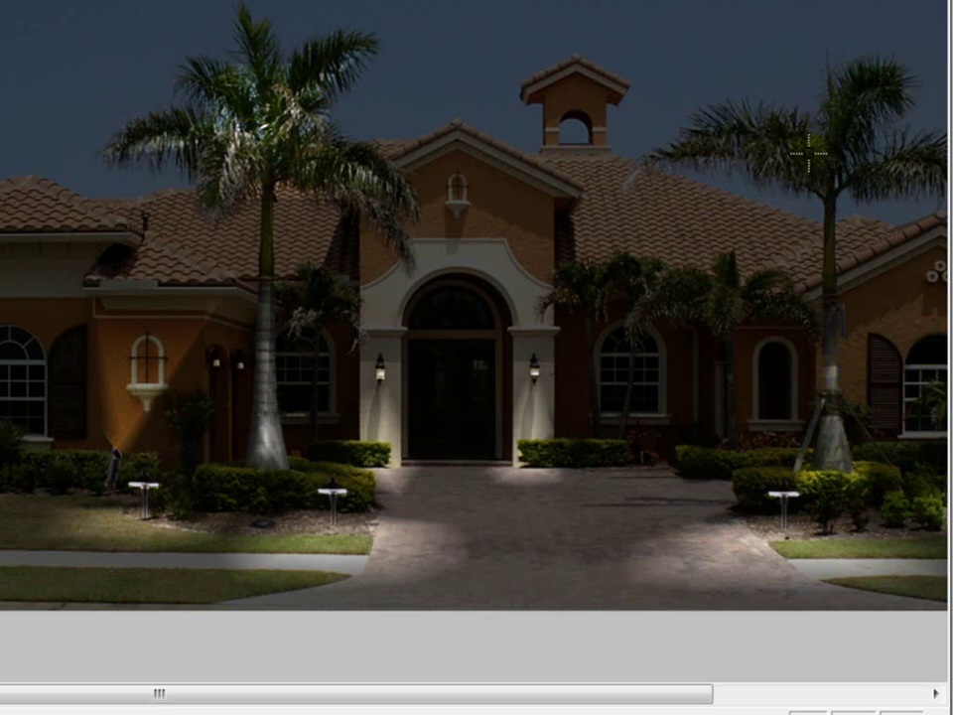
Step: Brush light across the crown fronds of the tall palm right of the entrance
{"action": "mouse_move", "coordinate": [760, 138]}
{"action": "left_mouse_down"}
{"action": "mouse_move", "coordinate": [800, 171]}
{"action": "mouse_move", "coordinate": [845, 171]}
{"action": "mouse_move", "coordinate": [833, 166]}
{"action": "mouse_move", "coordinate": [834, 129]}
{"action": "mouse_move", "coordinate": [847, 115]}
{"action": "mouse_move", "coordinate": [843, 139]}
{"action": "mouse_move", "coordinate": [849, 100]}
{"action": "mouse_move", "coordinate": [861, 174]}
{"action": "left_mouse_up"}
{"action": "left_click", "coordinate": [883, 173]}
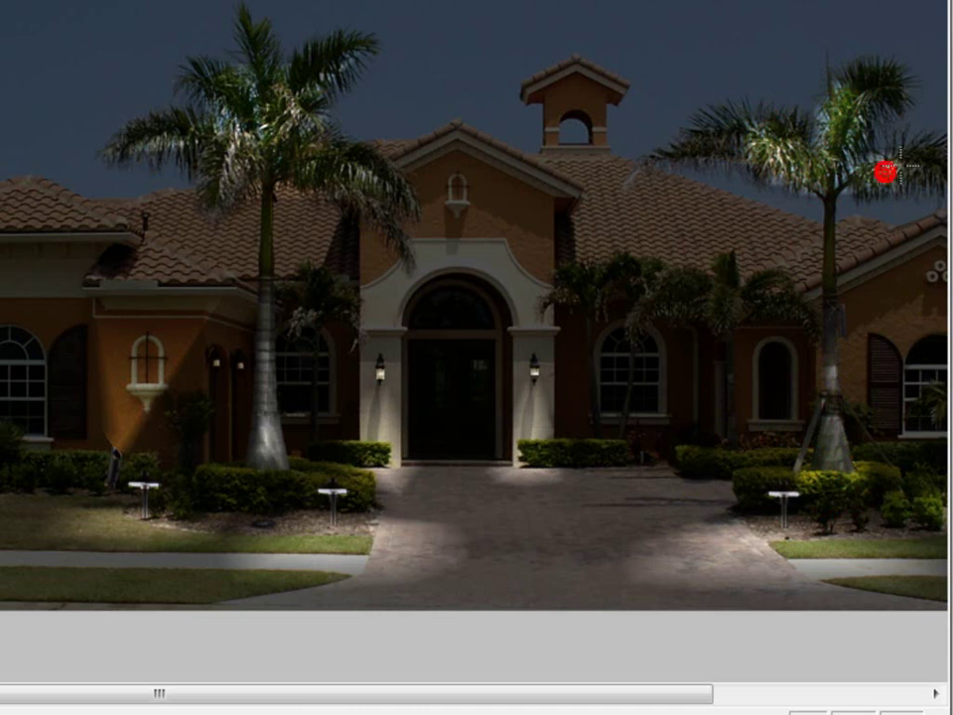
{"action": "left_click", "coordinate": [913, 162]}
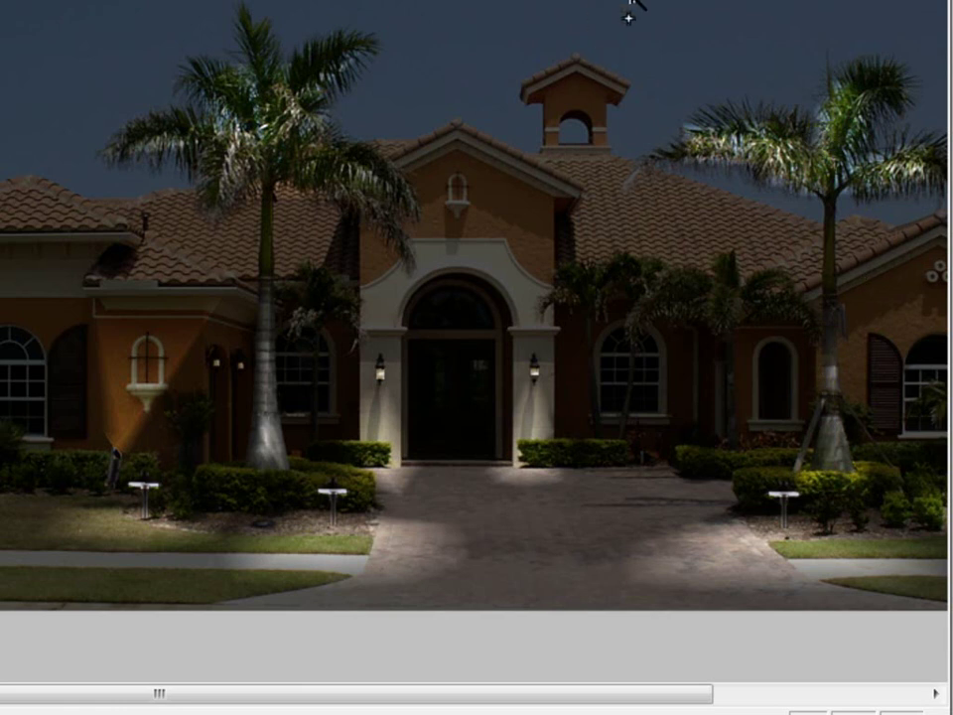
Step: Spread light along the upper trunk of the tall palm right of the entrance, up to its crown
{"action": "left_click", "coordinate": [832, 280]}
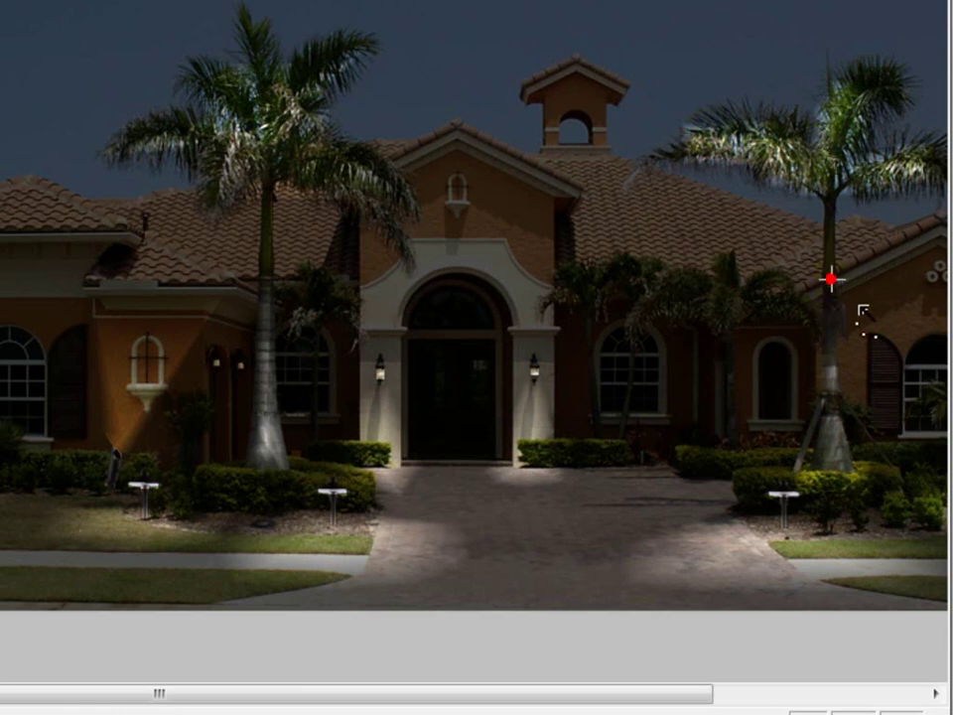
{"action": "left_click", "coordinate": [836, 196]}
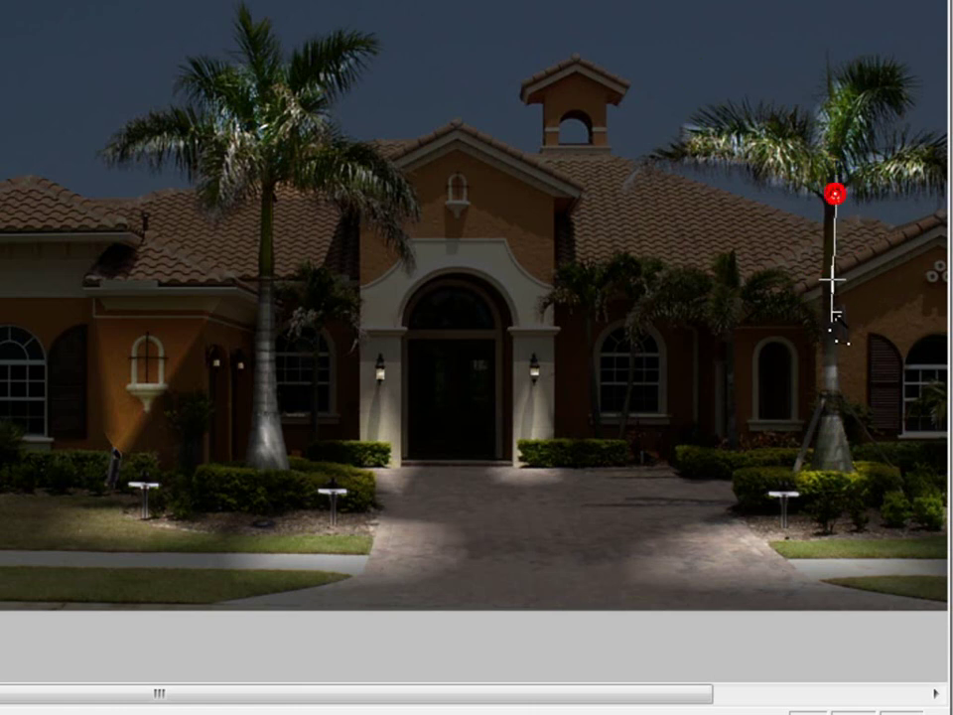
{"action": "left_click", "coordinate": [839, 372]}
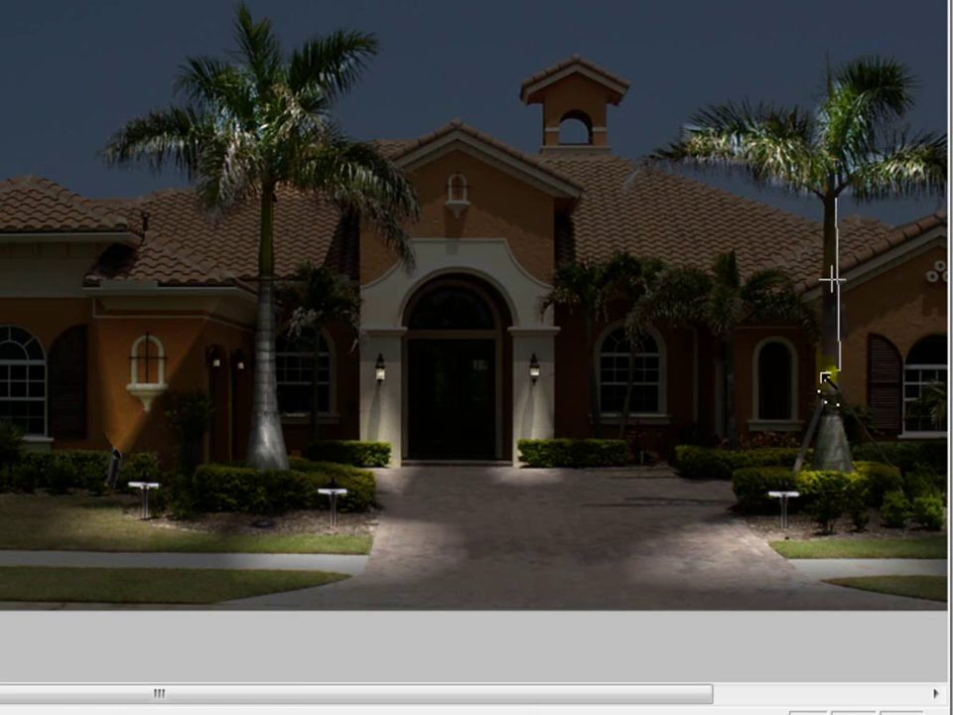
{"action": "left_click", "coordinate": [827, 208]}
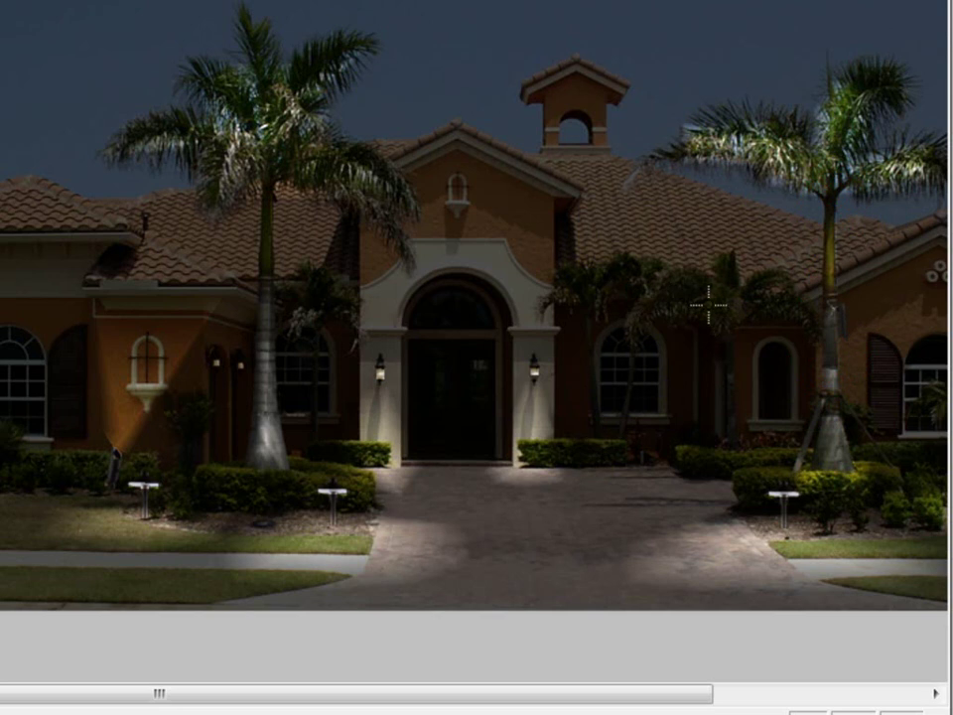
Step: Brush light onto the fronds and trunks of the small palms between the entrance and the right-hand tall palm
{"action": "scroll", "coordinate": [631, 310], "scroll_direction": "down", "scroll_amount": 1}
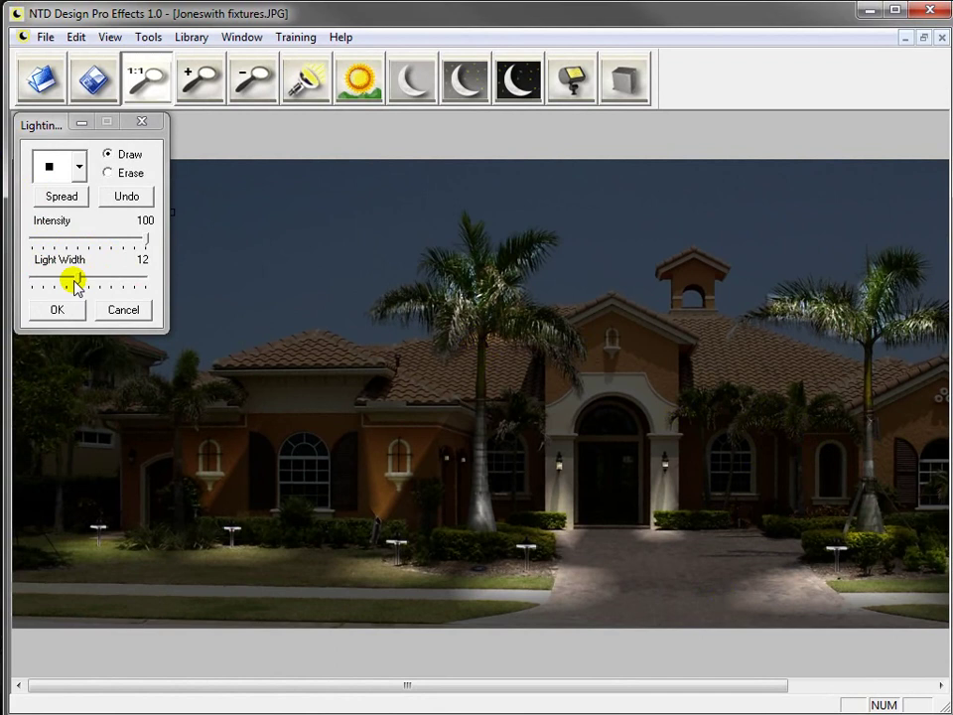
{"action": "left_click", "coordinate": [799, 421]}
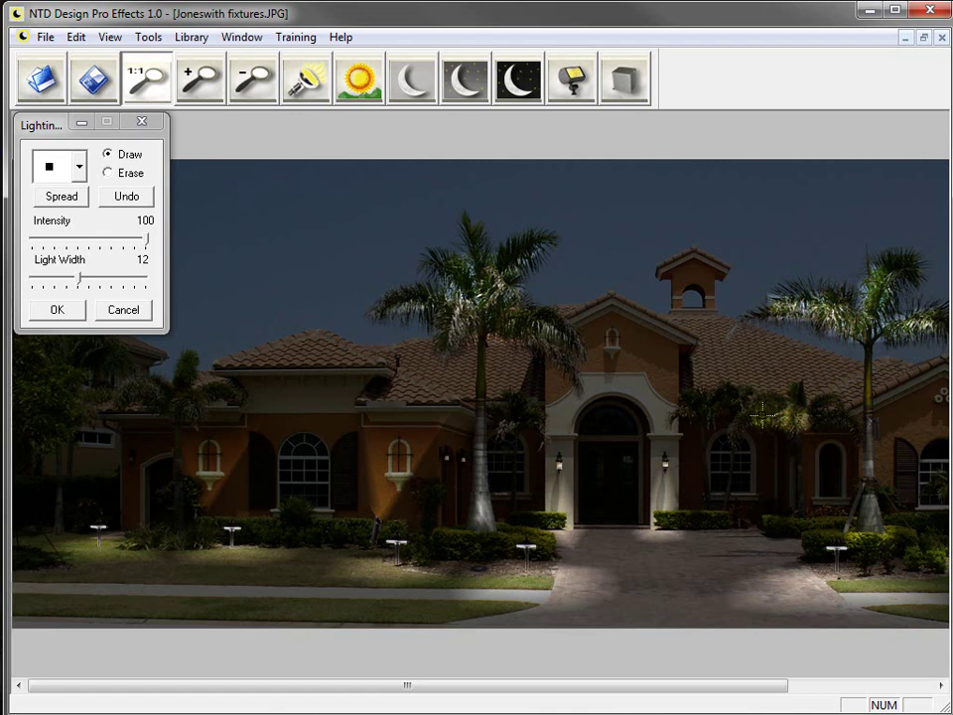
{"action": "left_click", "coordinate": [807, 415]}
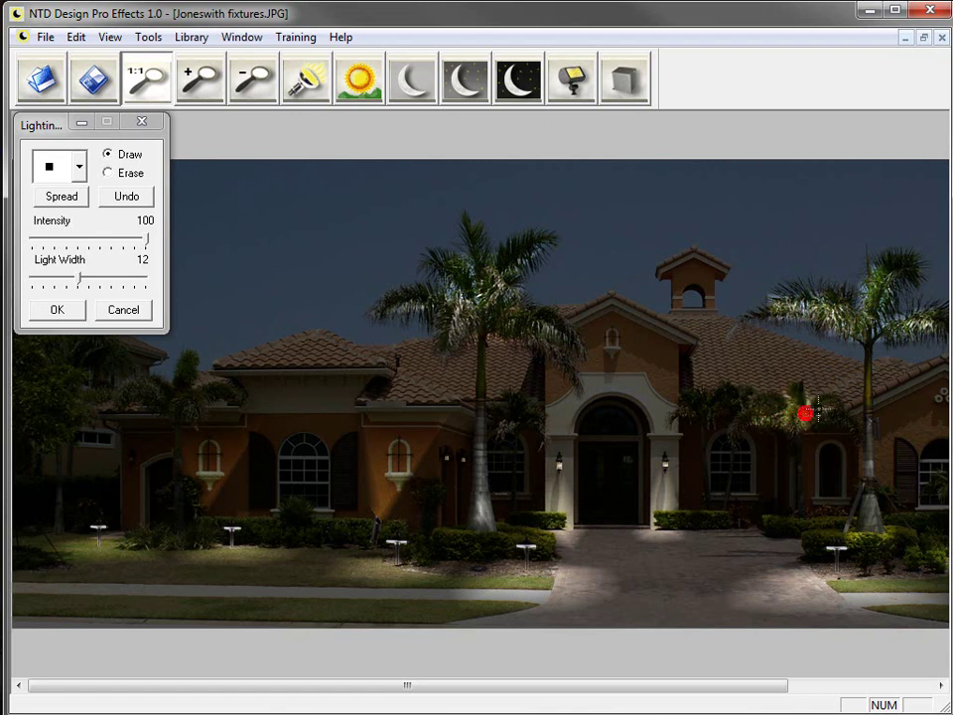
{"action": "left_click", "coordinate": [804, 427]}
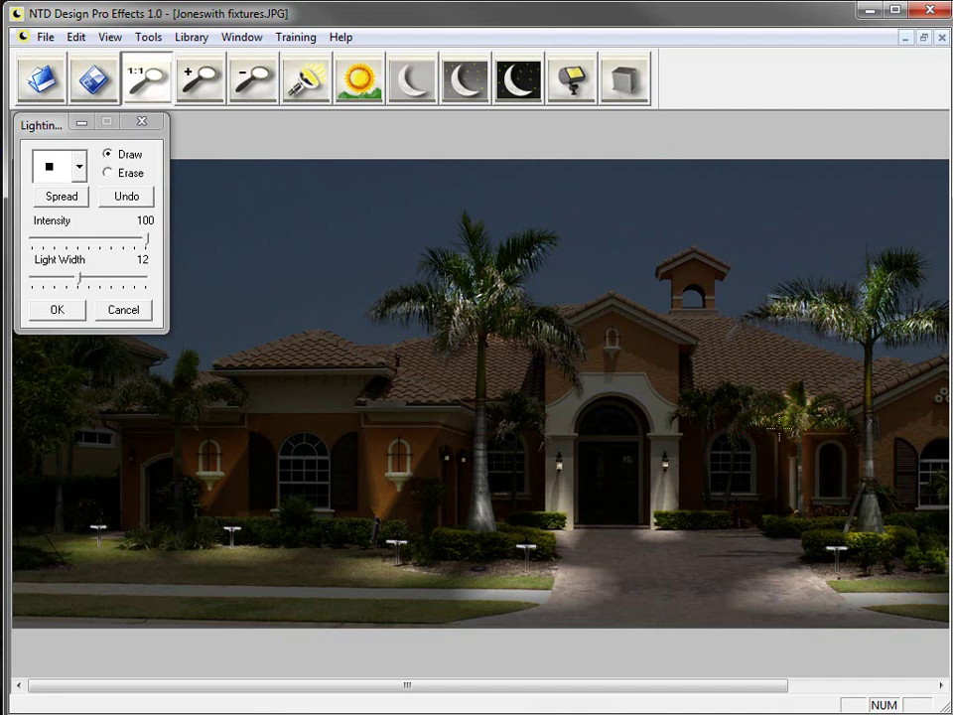
{"action": "left_click", "coordinate": [760, 405]}
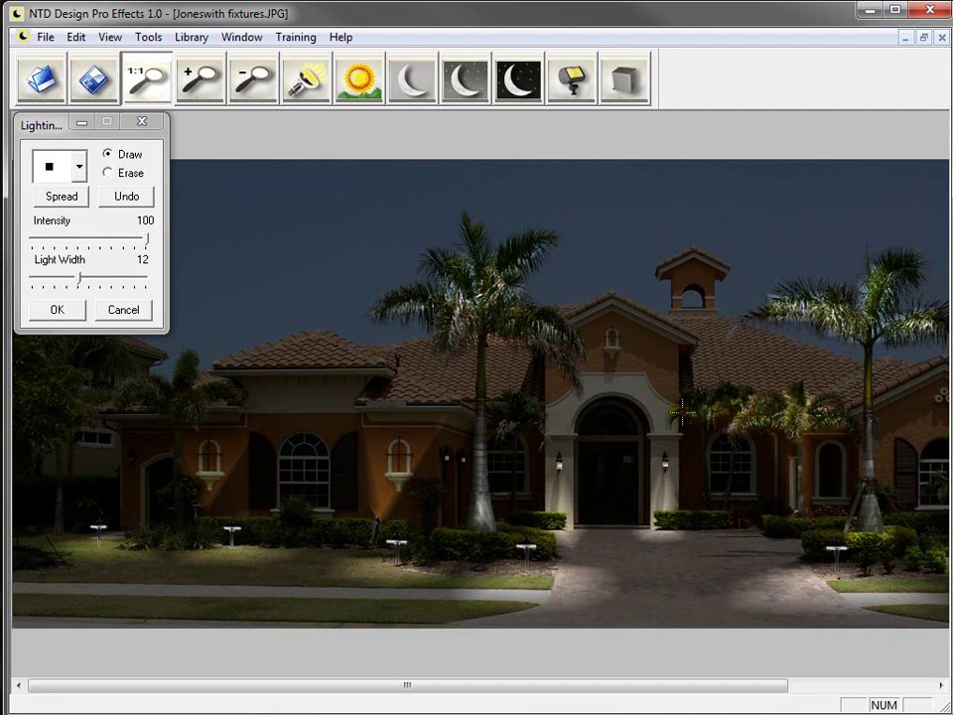
{"action": "left_click", "coordinate": [709, 419]}
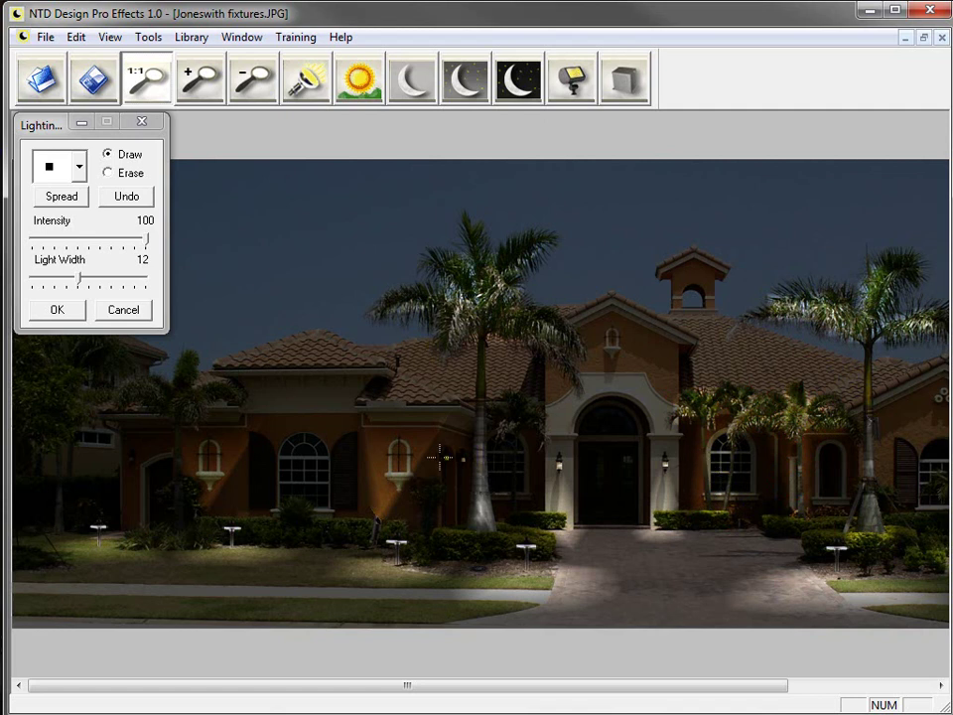
Step: Spread light downward from the pair of small wall lanterns left of the tall palm onto the wall and hedge below
{"action": "left_click", "coordinate": [58, 195]}
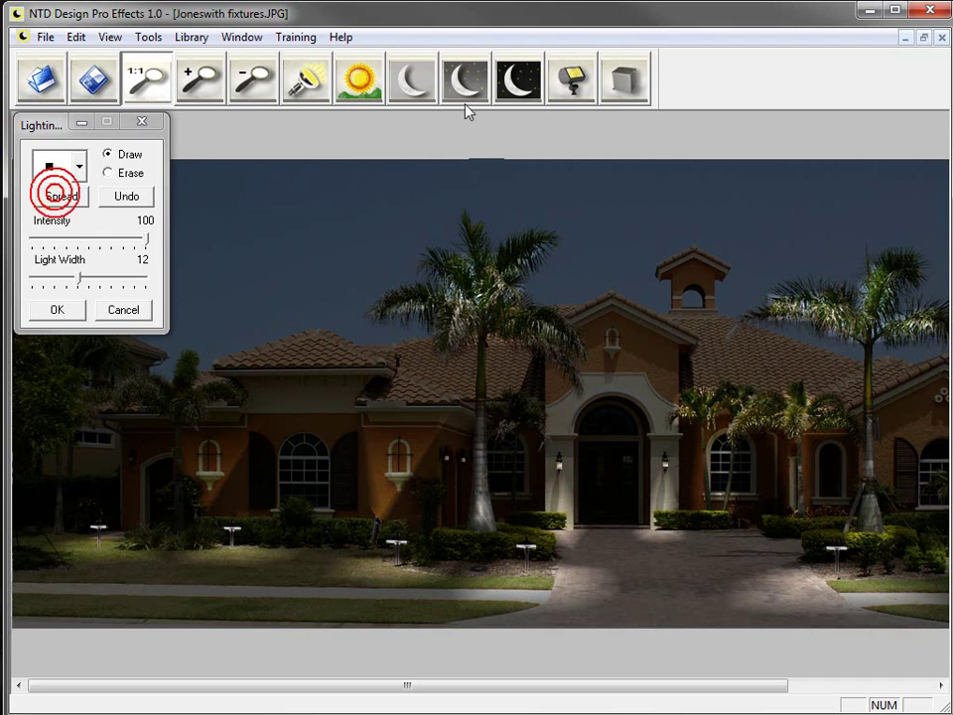
{"action": "left_click", "coordinate": [445, 464]}
{"action": "left_click", "coordinate": [435, 522]}
{"action": "left_click", "coordinate": [462, 530]}
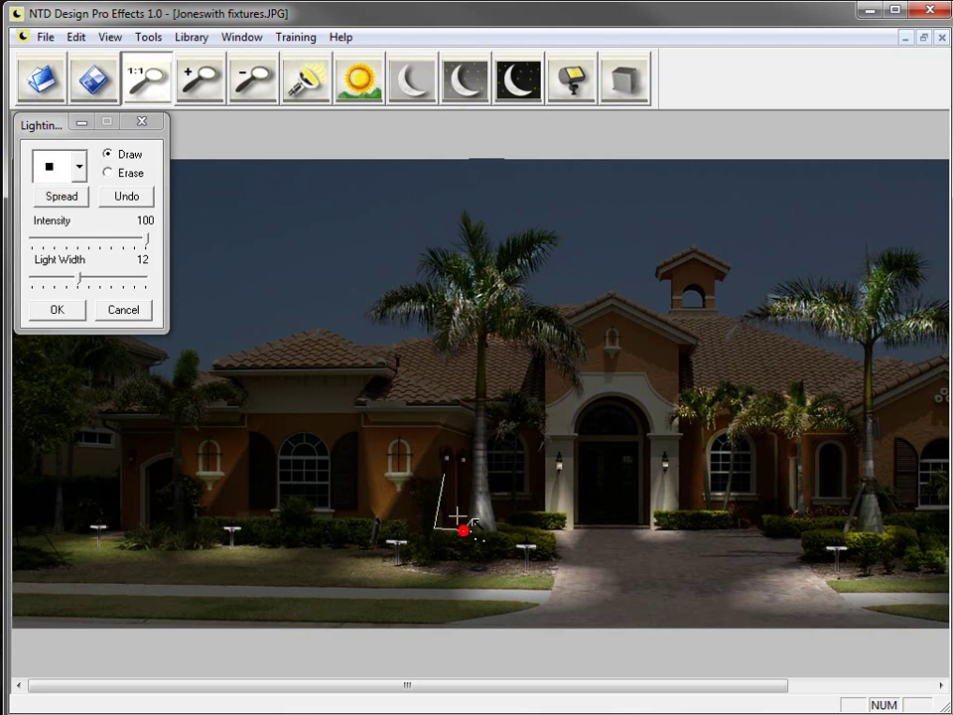
{"action": "left_click", "coordinate": [468, 463]}
{"action": "left_click", "coordinate": [451, 462]}
{"action": "right_click", "coordinate": [447, 468]}
{"action": "right_click", "coordinate": [456, 517]}
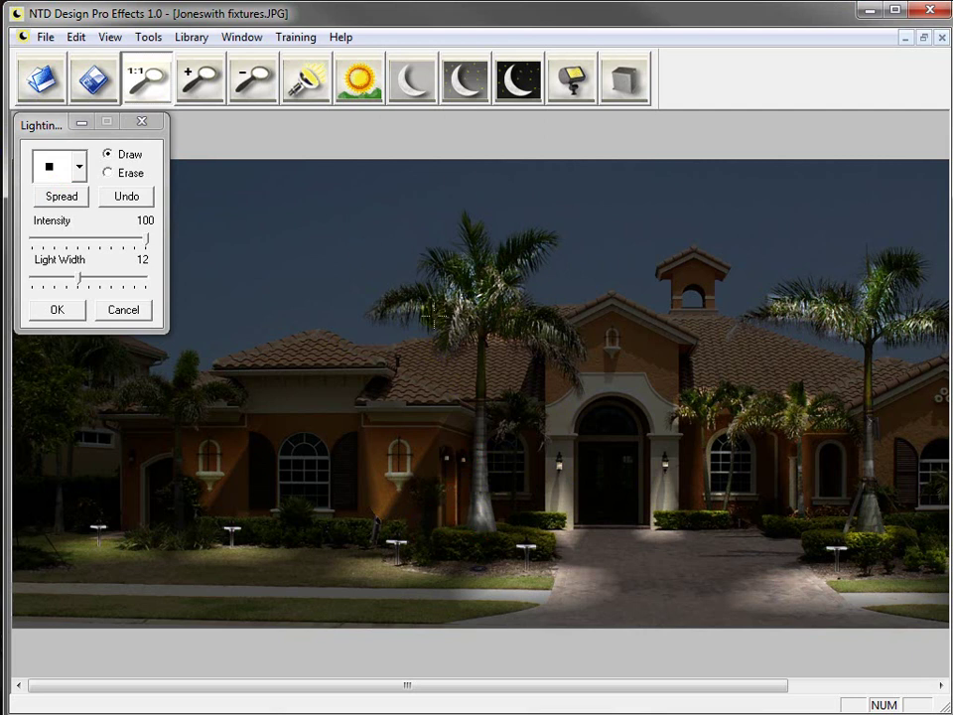
Step: Spread light over the entrance gable by outlining the wall under the roofline down to the curve of the door arch
{"action": "left_click", "coordinate": [39, 197]}
{"action": "left_click", "coordinate": [611, 309]}
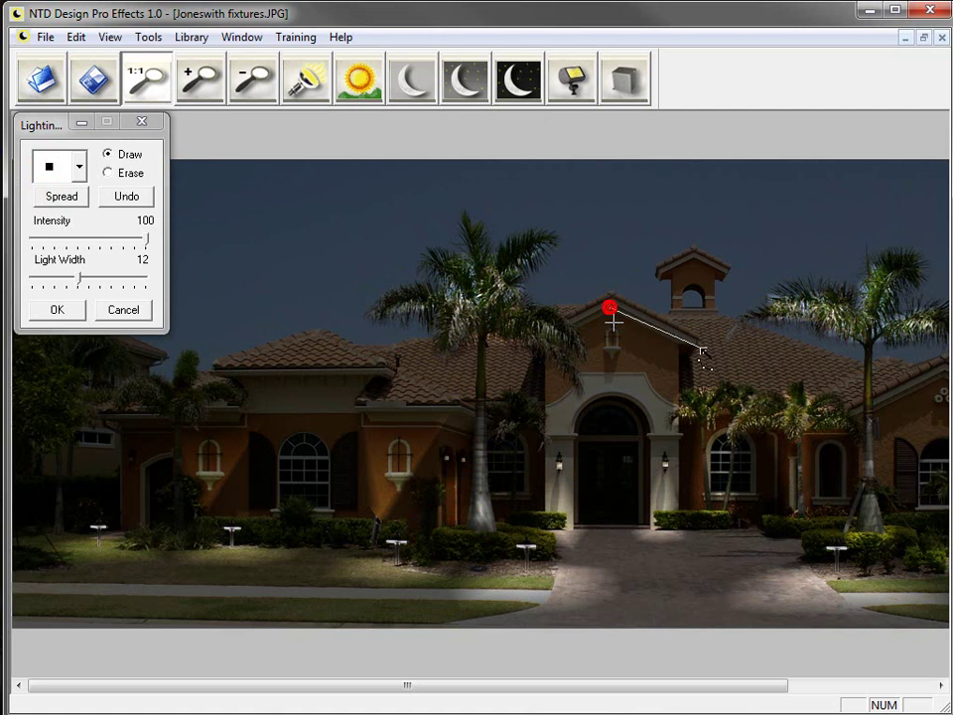
{"action": "left_click", "coordinate": [678, 346]}
{"action": "left_click", "coordinate": [675, 426]}
{"action": "left_click", "coordinate": [636, 399]}
{"action": "left_click", "coordinate": [592, 398]}
{"action": "left_click", "coordinate": [564, 427]}
{"action": "left_click", "coordinate": [546, 426]}
{"action": "left_click", "coordinate": [545, 356]}
{"action": "left_click", "coordinate": [571, 356]}
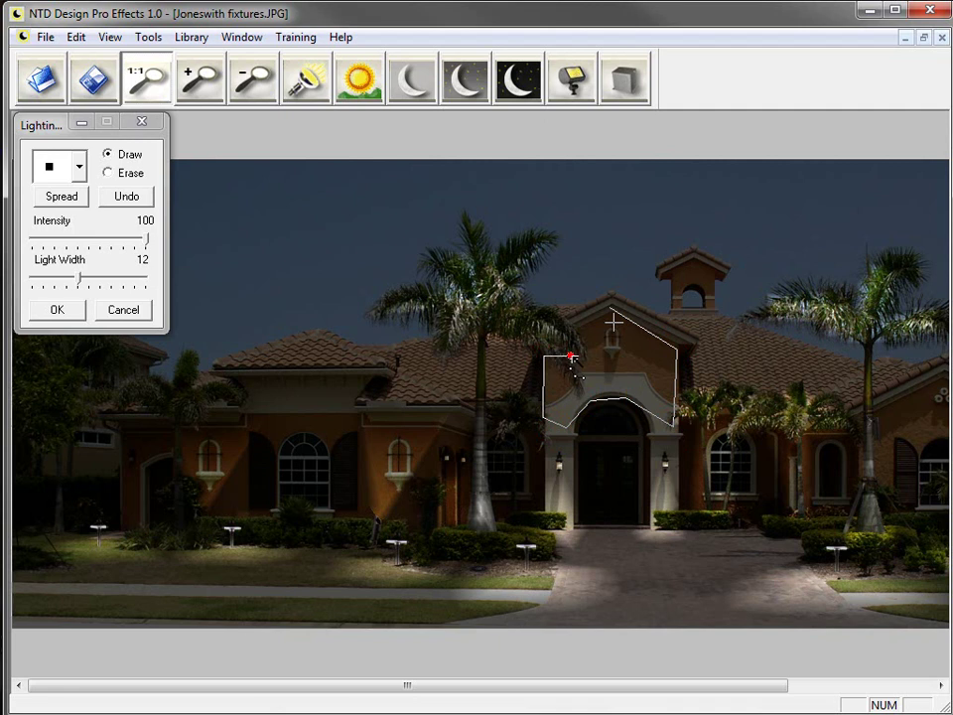
{"action": "left_click", "coordinate": [606, 311]}
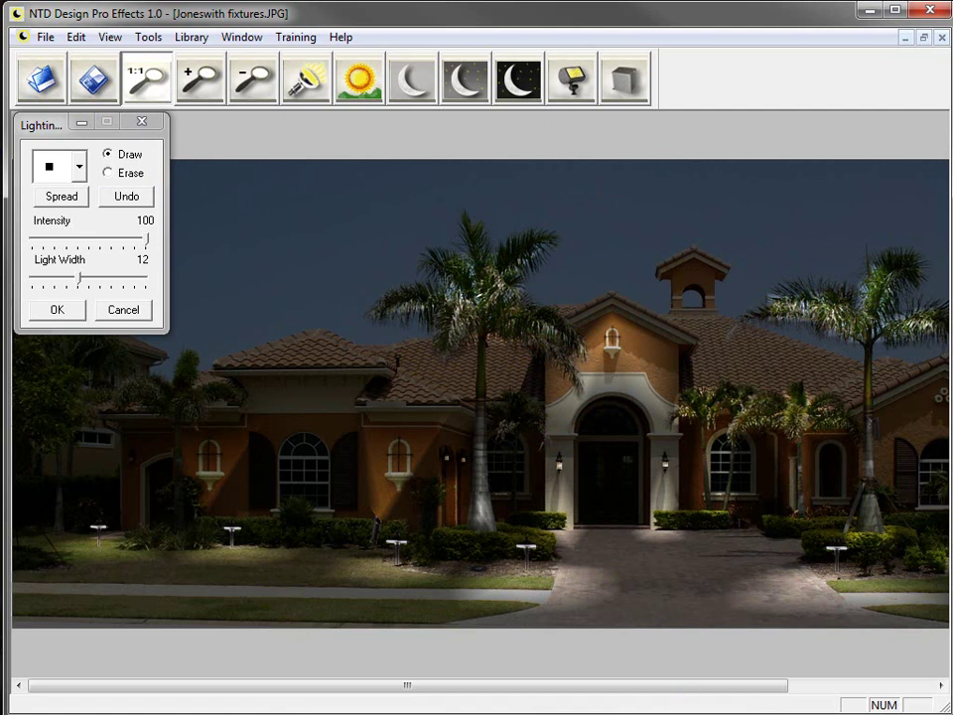
Step: Spread an upward beam with light width 30 over the right half of the gable wall on the house's right wing
{"action": "left_click_drag", "start_coordinate": [630, 691], "coordinate": [774, 692]}
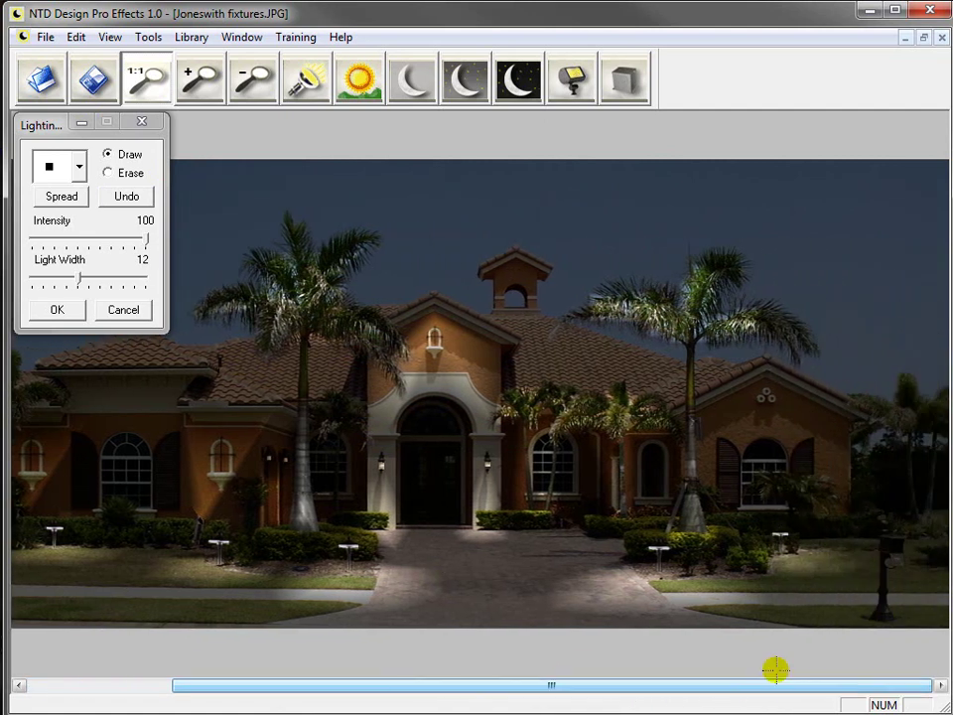
{"action": "left_click", "coordinate": [63, 197]}
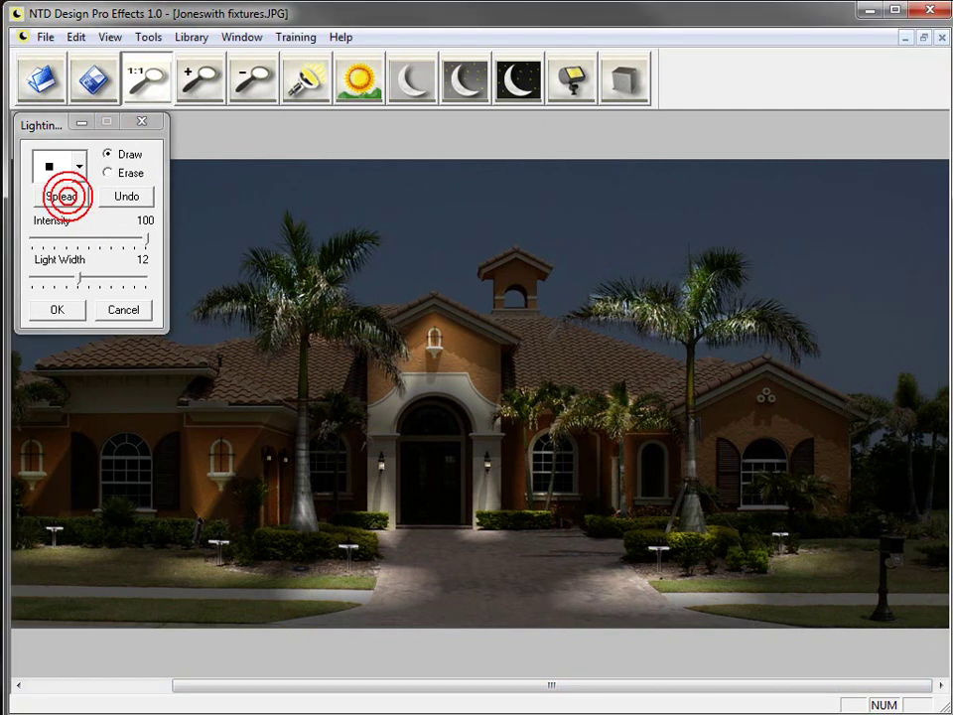
{"action": "left_click_drag", "start_coordinate": [82, 277], "coordinate": [164, 290]}
{"action": "left_click", "coordinate": [63, 195]}
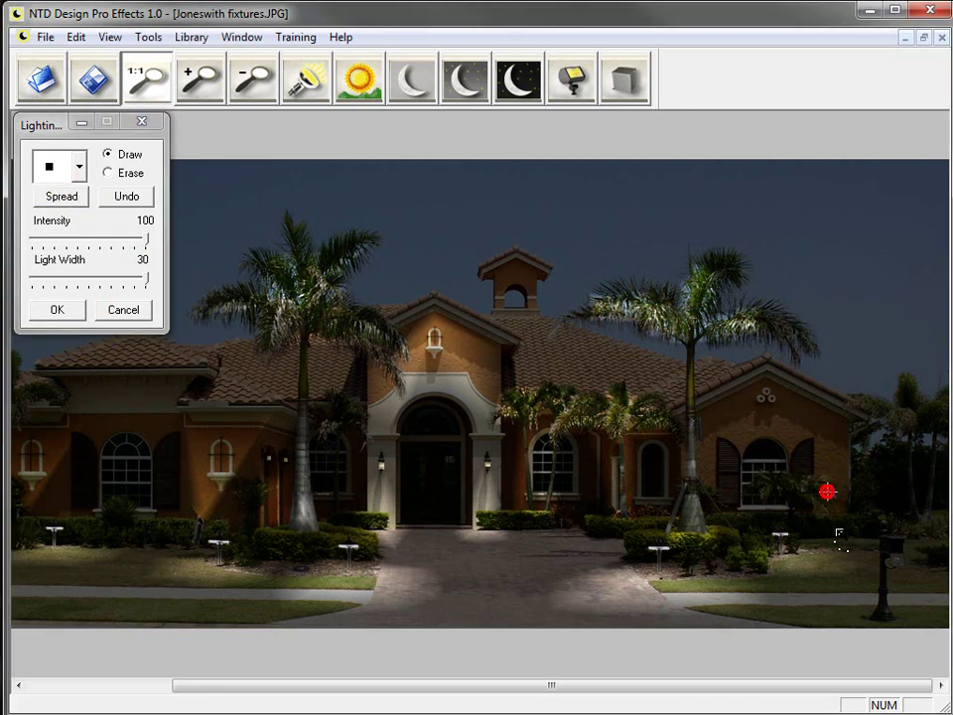
{"action": "left_click", "coordinate": [831, 522]}
{"action": "left_click", "coordinate": [856, 418]}
{"action": "left_click", "coordinate": [756, 374]}
{"action": "left_click", "coordinate": [781, 453]}
{"action": "left_click", "coordinate": [826, 525]}
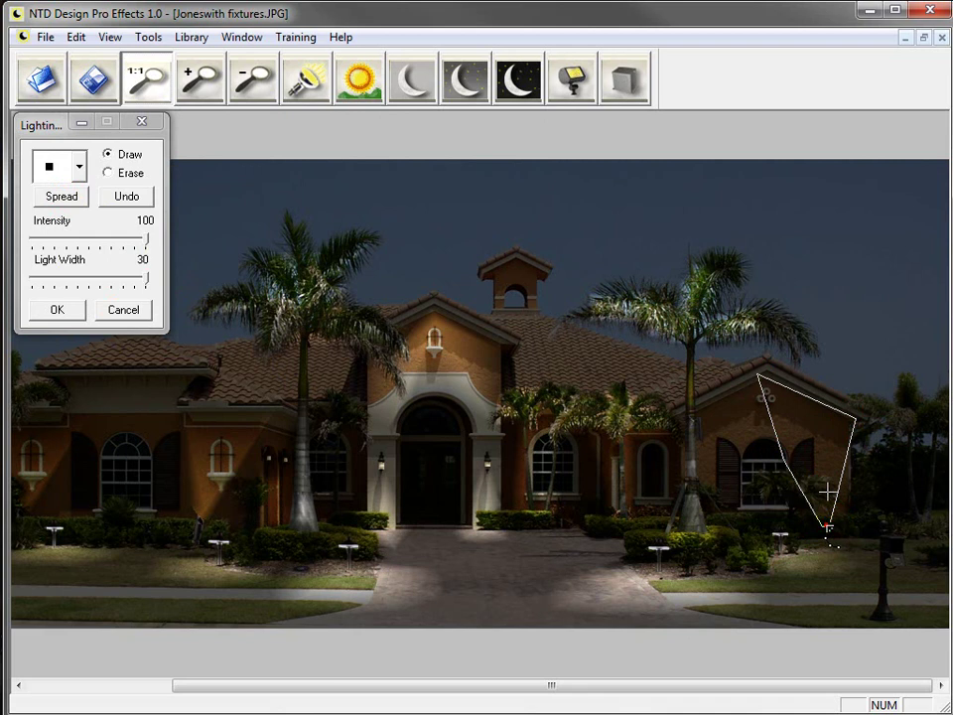
{"action": "left_click", "coordinate": [826, 525]}
Step: Spread a second upward beam over the left half of the right wing's gable wall, beside the tall palm's trunk
{"action": "left_click", "coordinate": [64, 196]}
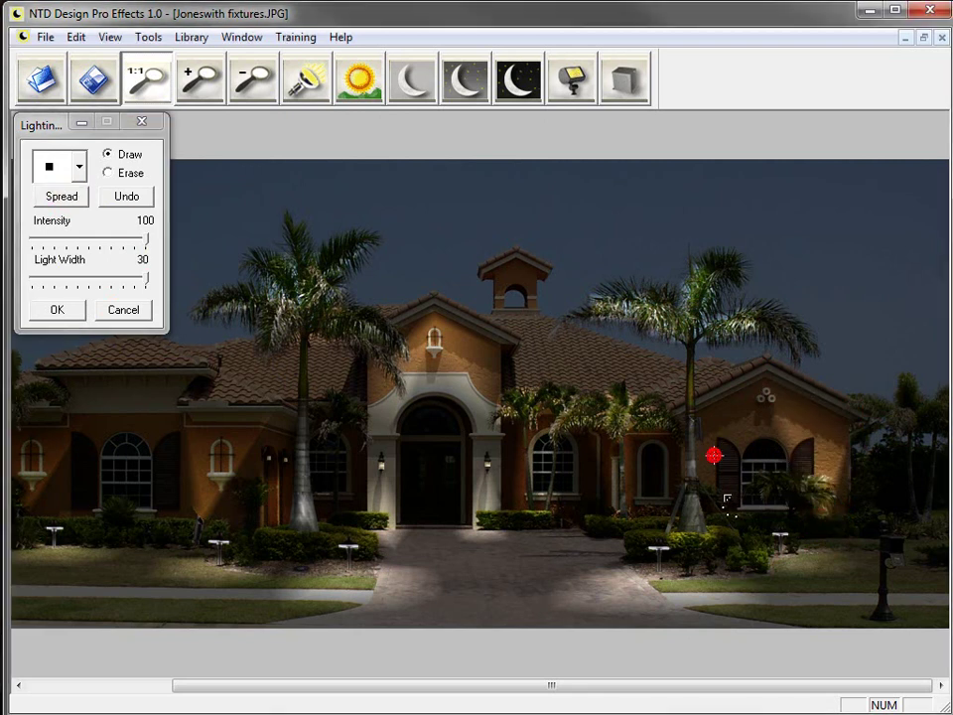
{"action": "left_click", "coordinate": [713, 511]}
{"action": "left_click", "coordinate": [762, 423]}
{"action": "left_click", "coordinate": [765, 378]}
{"action": "left_click", "coordinate": [695, 412]}
{"action": "left_click", "coordinate": [703, 506]}
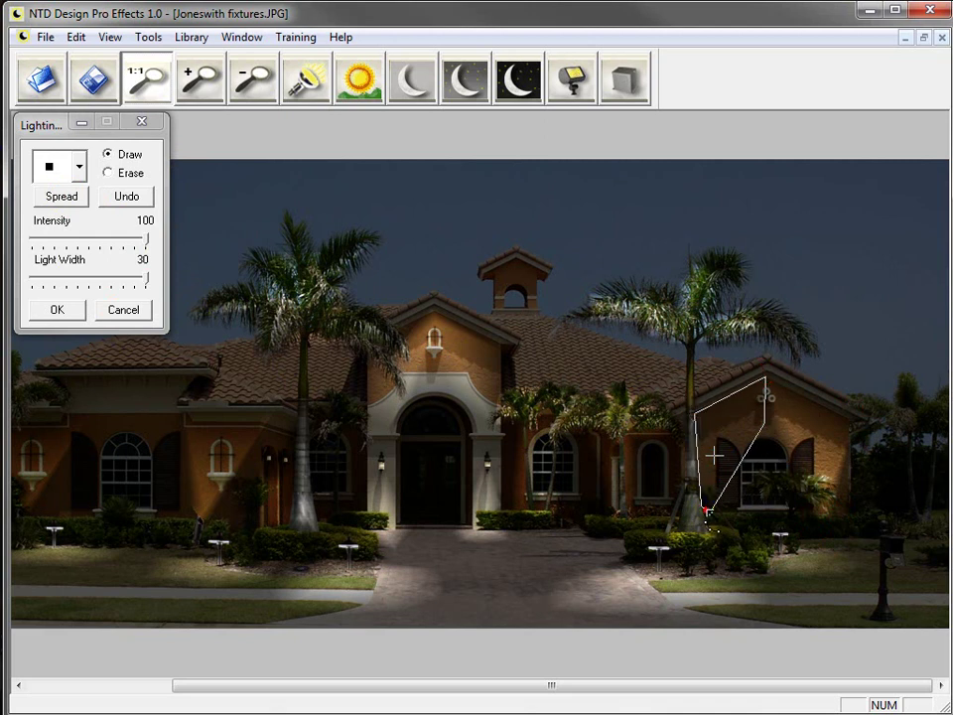
{"action": "left_click", "coordinate": [705, 511]}
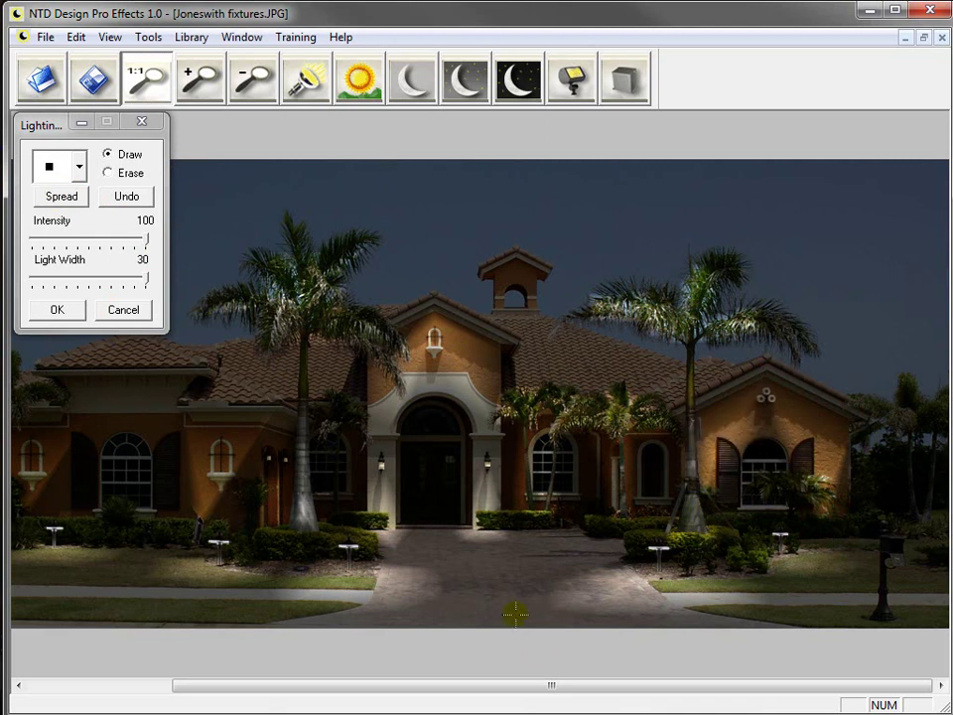
Step: Accept the finished lighting effects and close the lighting controls
{"action": "left_click_drag", "start_coordinate": [547, 687], "coordinate": [279, 632]}
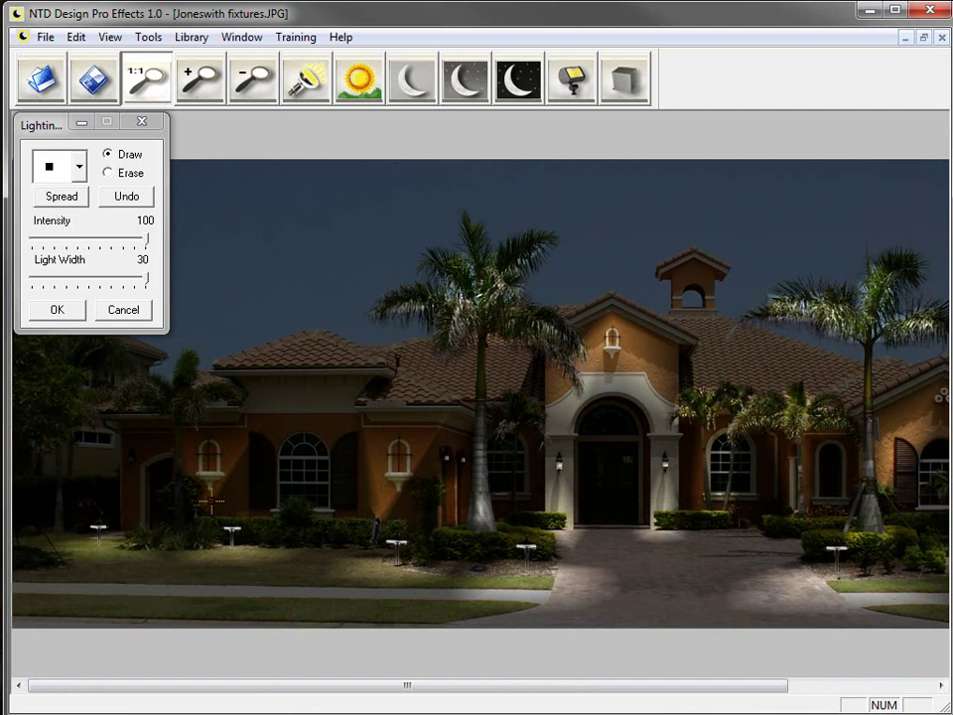
{"action": "left_click", "coordinate": [73, 198]}
{"action": "left_click", "coordinate": [65, 314]}
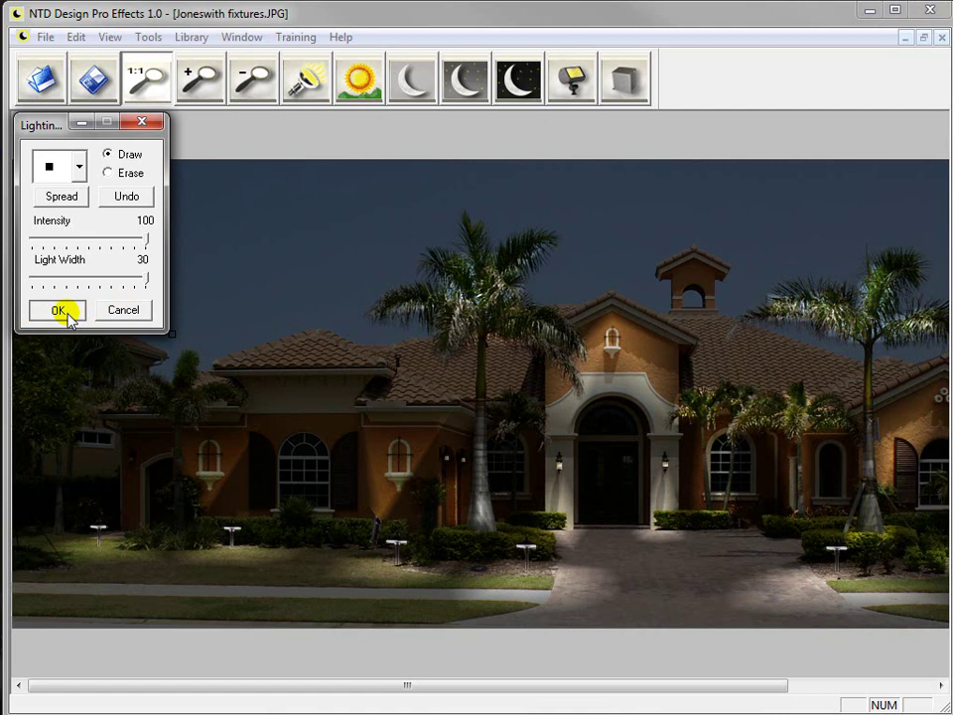
{"action": "left_click", "coordinate": [66, 314]}
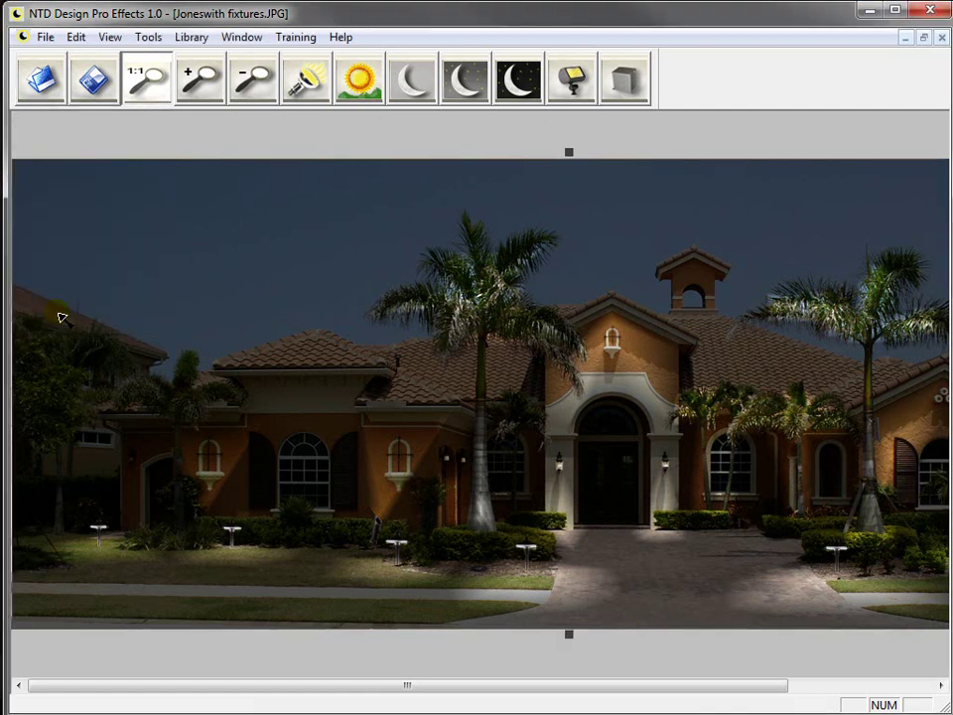